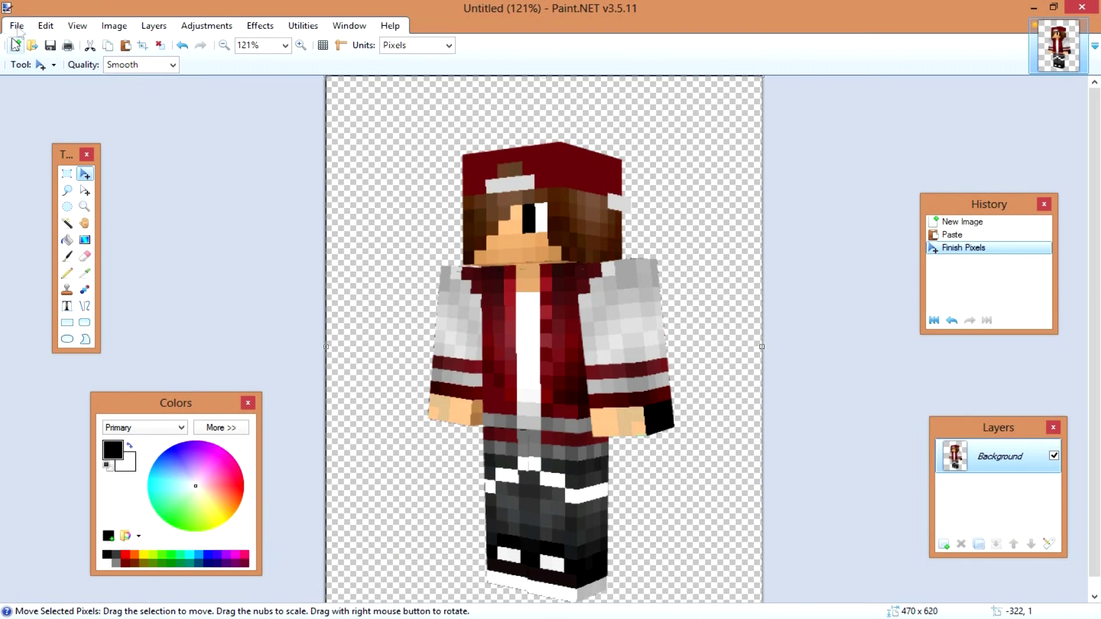
# Create a new 800 x 800 pixel image and add an empty layer above its background.
pyautogui.click(17, 26)
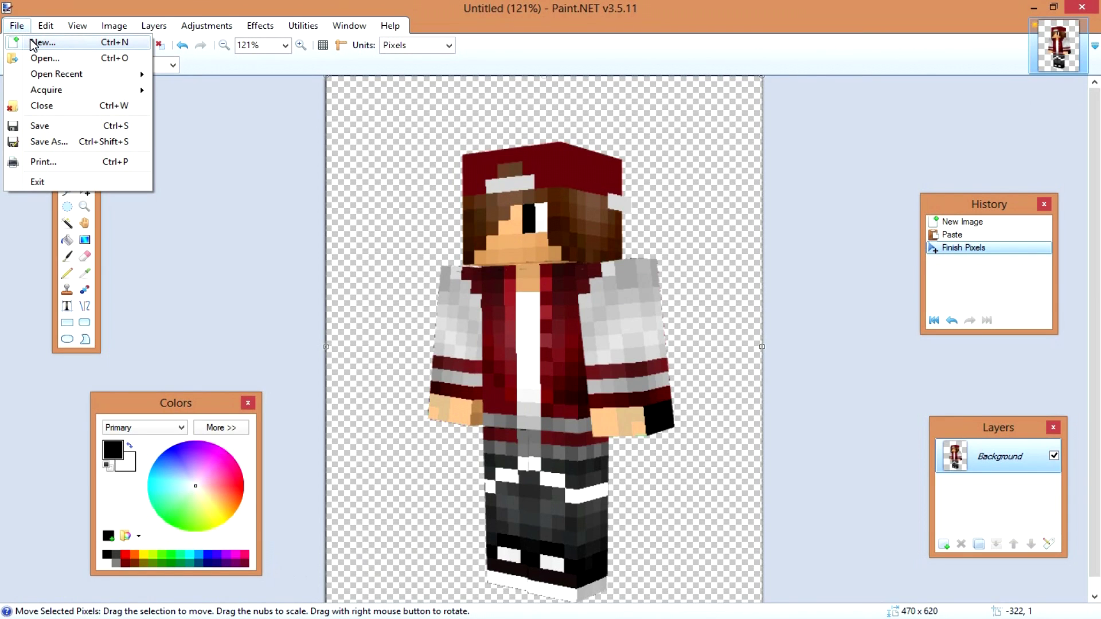
pyautogui.click(43, 42)
pyautogui.write('800800')
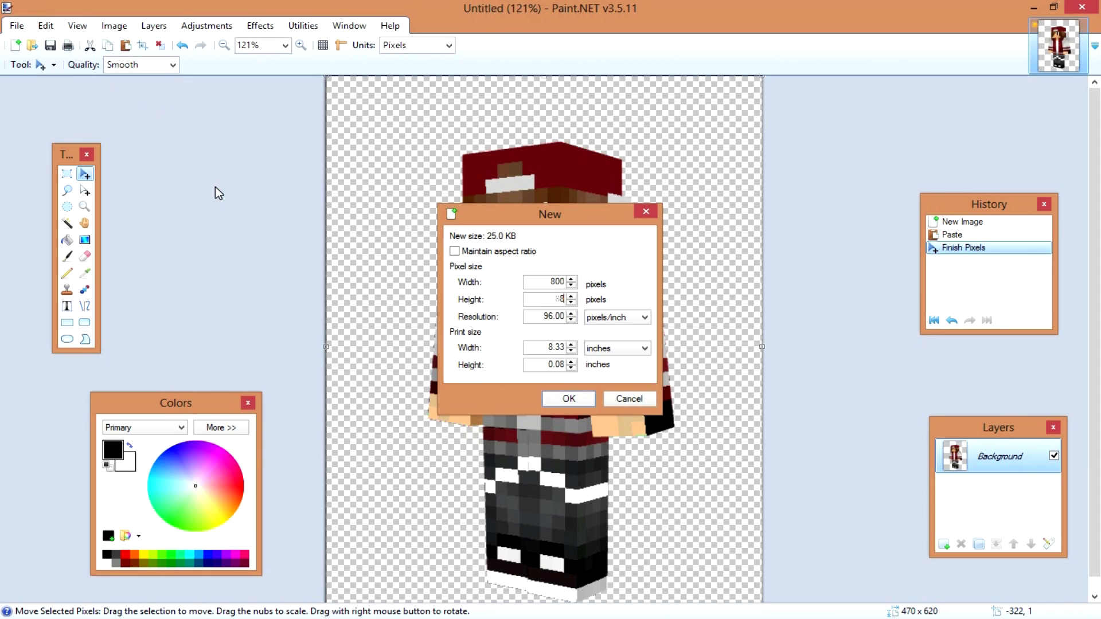
pyautogui.click(559, 398)
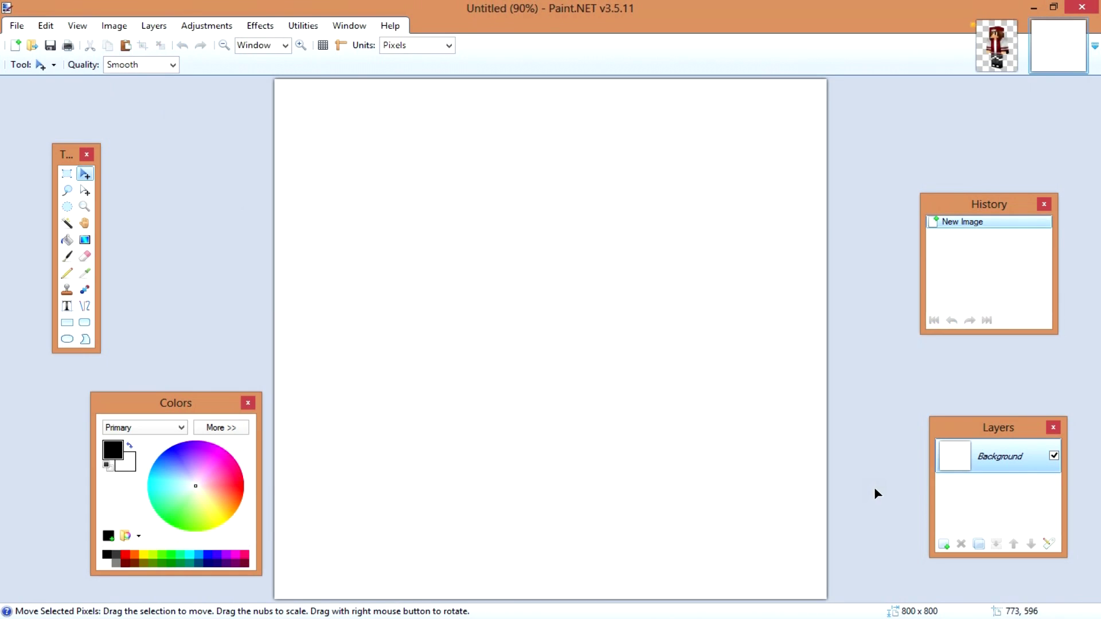
pyautogui.click(943, 544)
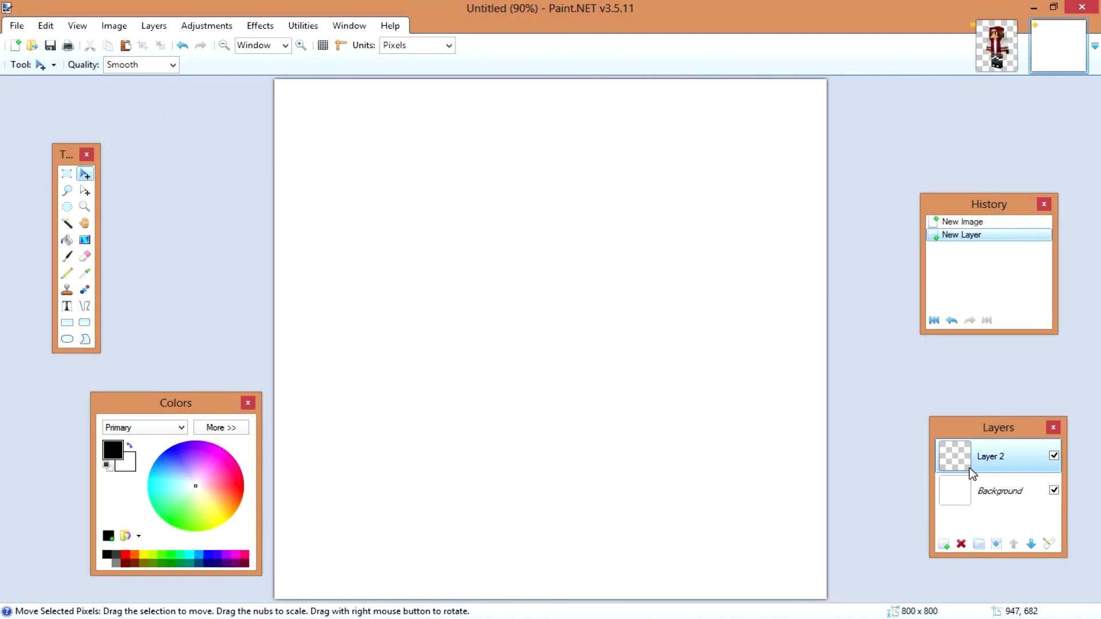
# Draw a black square outline about 507 x 507 pixels on Layer 2 with the Rectangle tool.
pyautogui.click(69, 324)
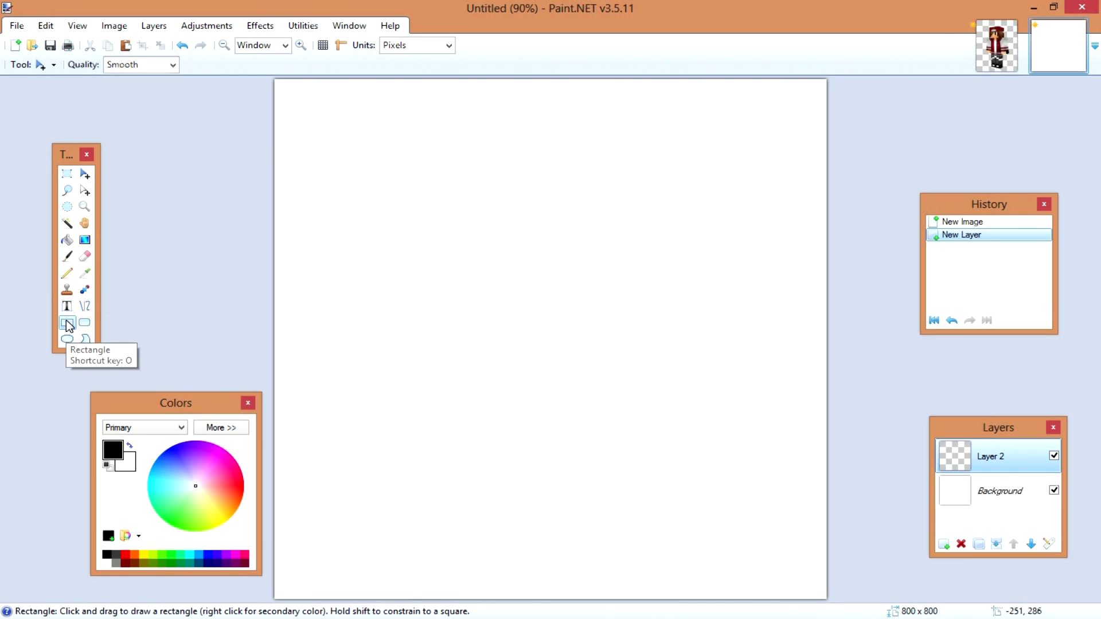
pyautogui.click(399, 180)
pyautogui.moveTo(408, 193); pyautogui.dragTo(748, 519)
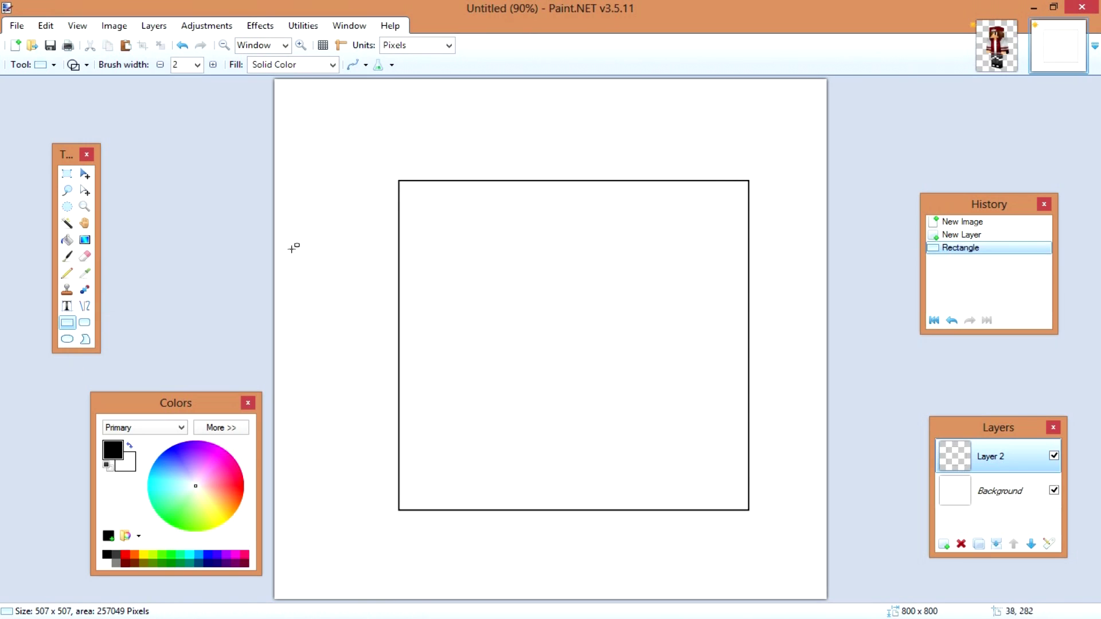
# Select the square outline, cut and paste it, move it to roughly the canvas centre, and deselect it.
pyautogui.click(67, 174)
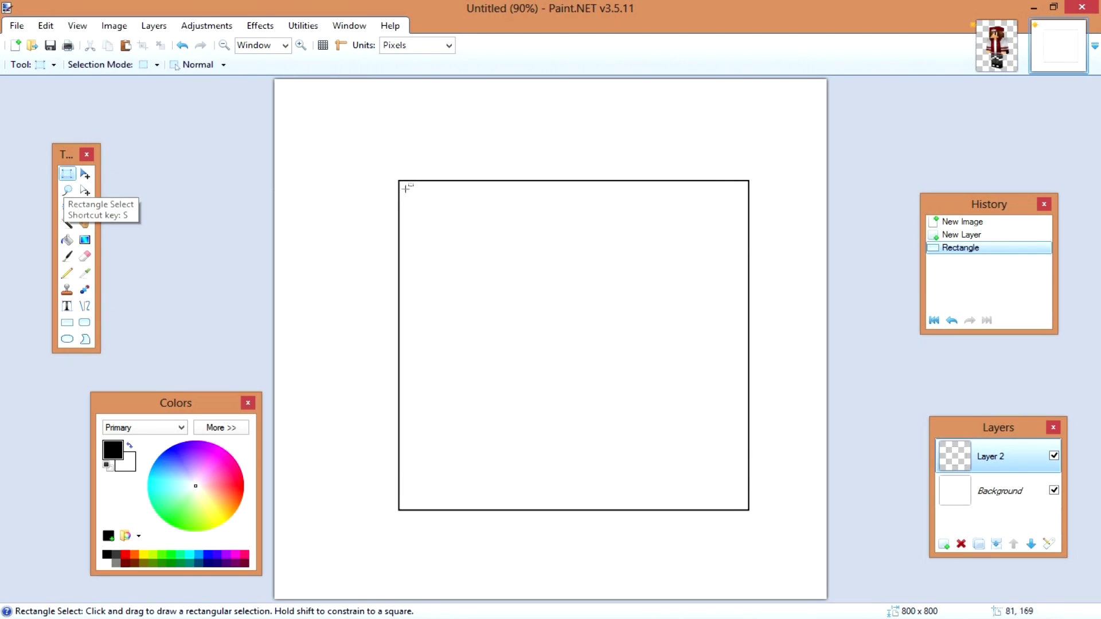
pyautogui.moveTo(393, 173); pyautogui.dragTo(761, 516)
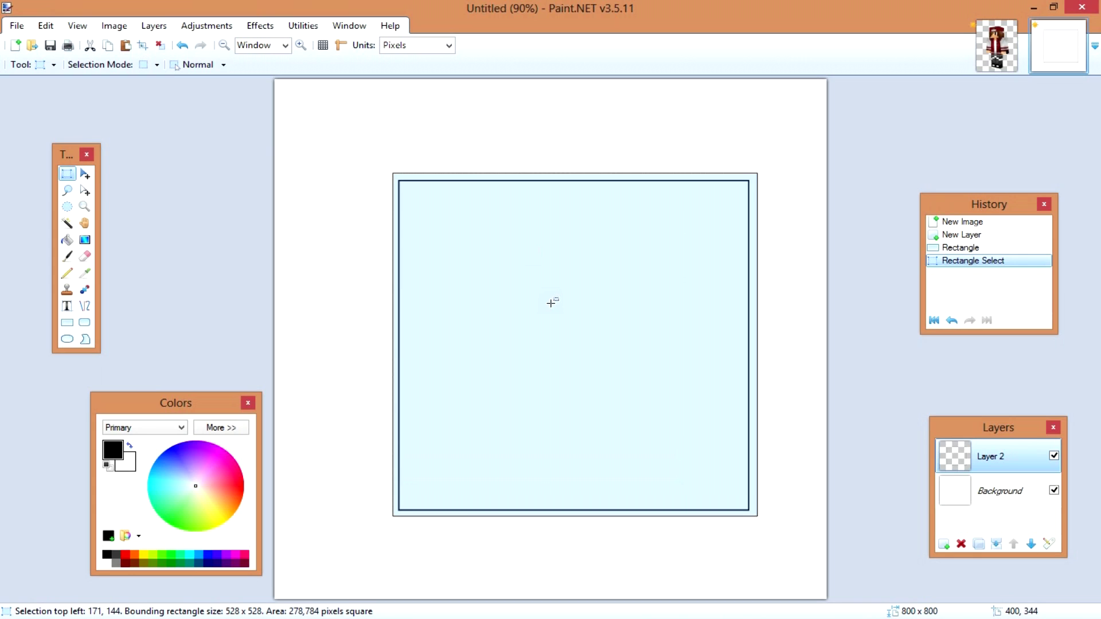
pyautogui.hotkey('ctrl', 'x')
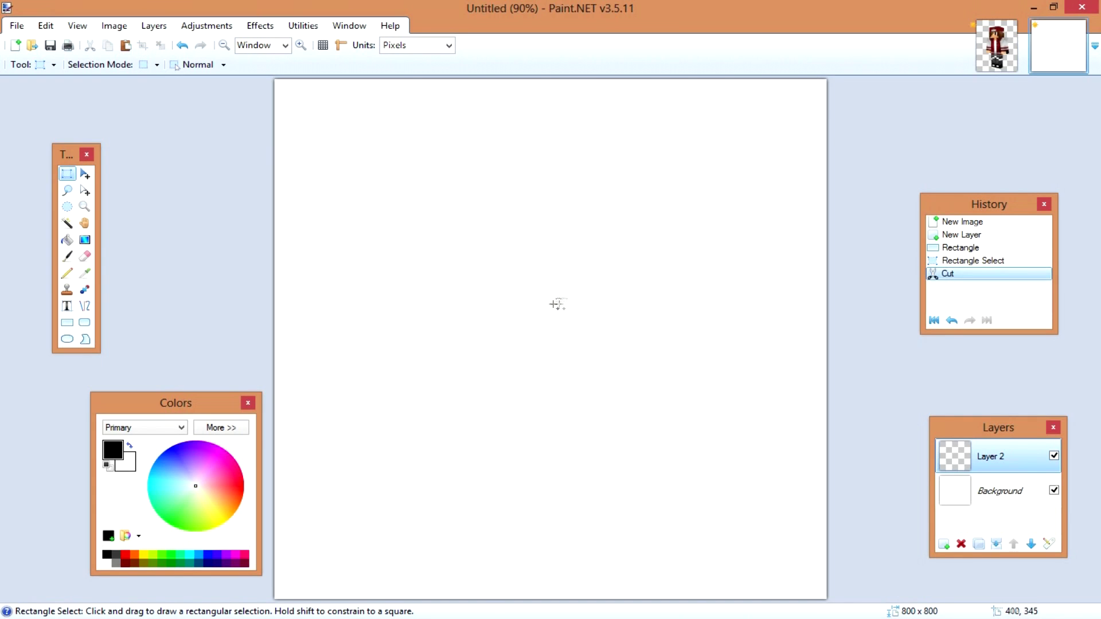
pyautogui.hotkey('ctrl', 'v')
pyautogui.moveTo(565, 314); pyautogui.dragTo(549, 301)
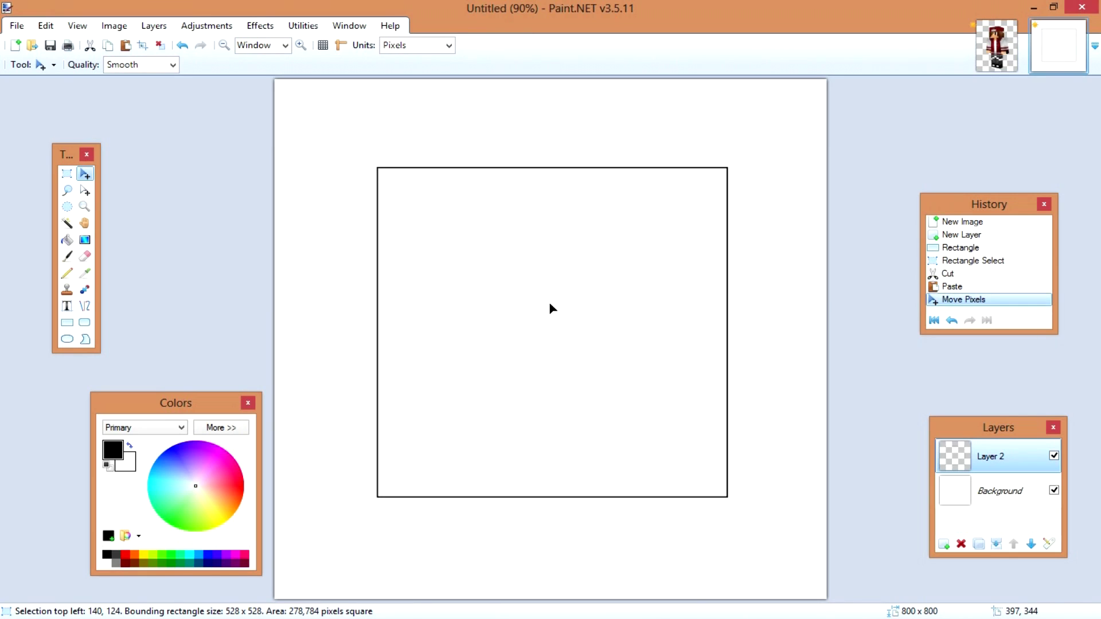
pyautogui.click(550, 302)
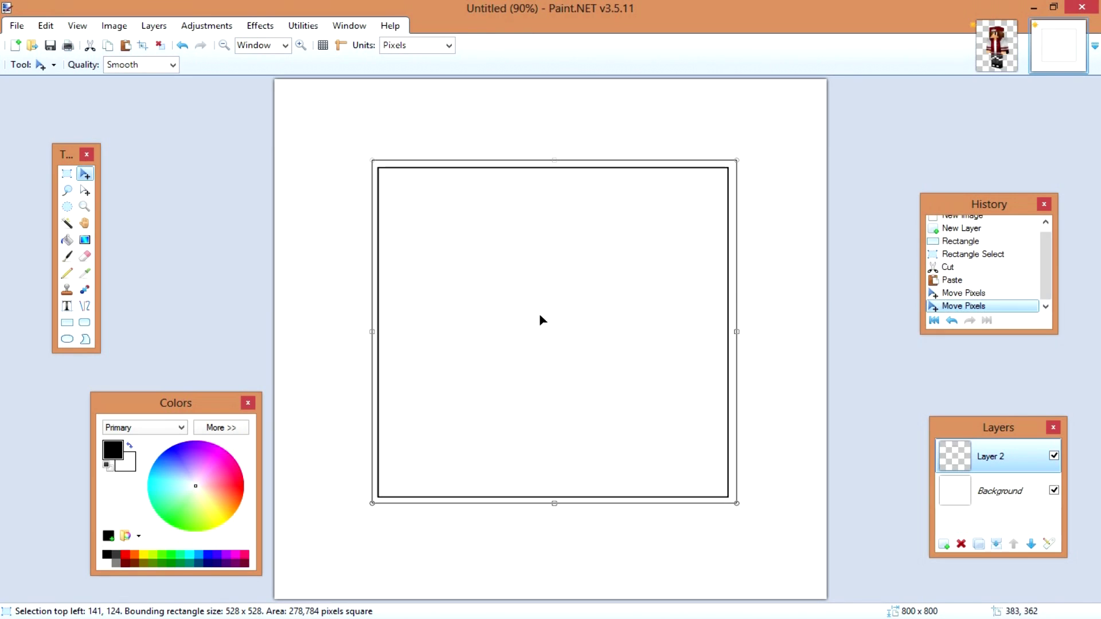
pyautogui.hotkey('ctrl', 'd')
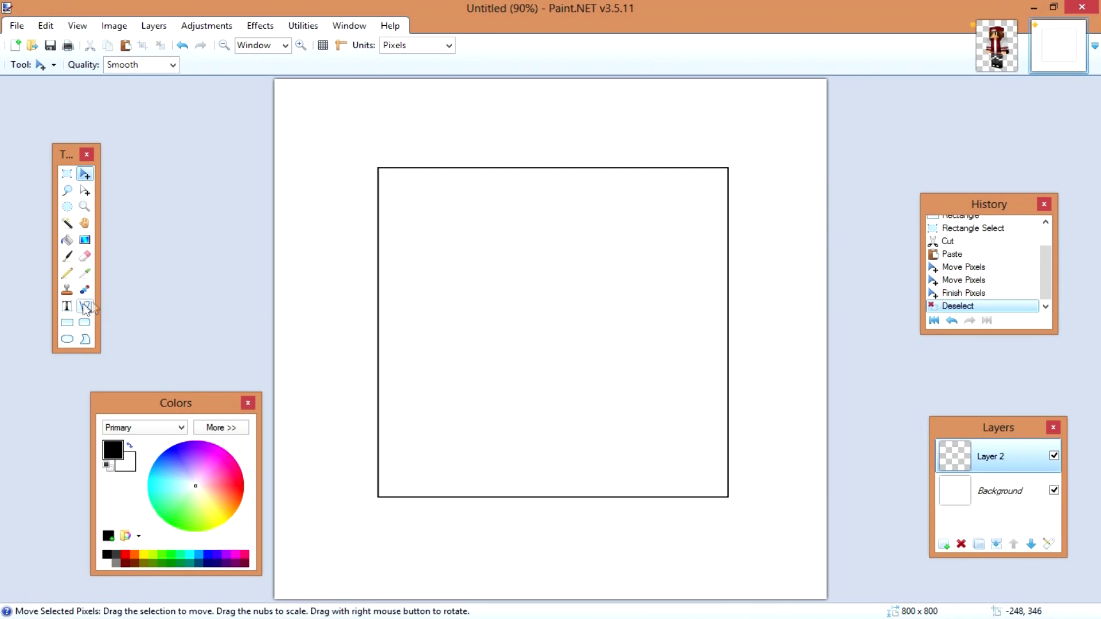
# Draw a curved shoulder line from the square's lower left side out to the left canvas edge.
pyautogui.click(86, 308)
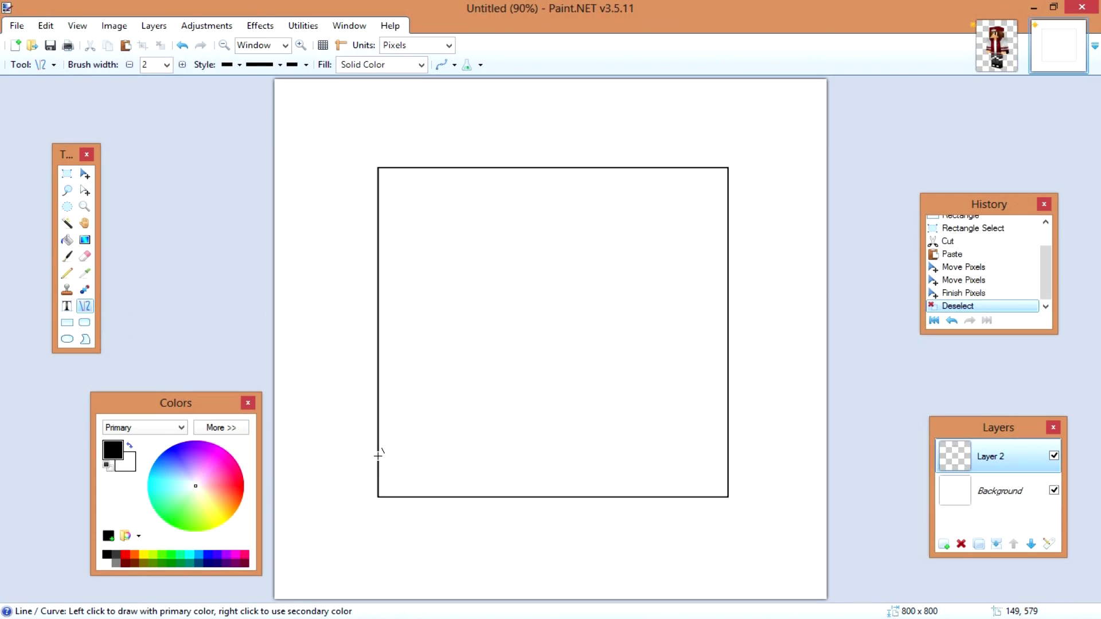
pyautogui.moveTo(377, 456); pyautogui.dragTo(269, 482)
pyautogui.moveTo(339, 466); pyautogui.dragTo(290, 471)
pyautogui.moveTo(728, 457); pyautogui.dragTo(830, 504)
pyautogui.moveTo(764, 476); pyautogui.dragTo(840, 502)
pyautogui.hotkey('ctrl', 'z')
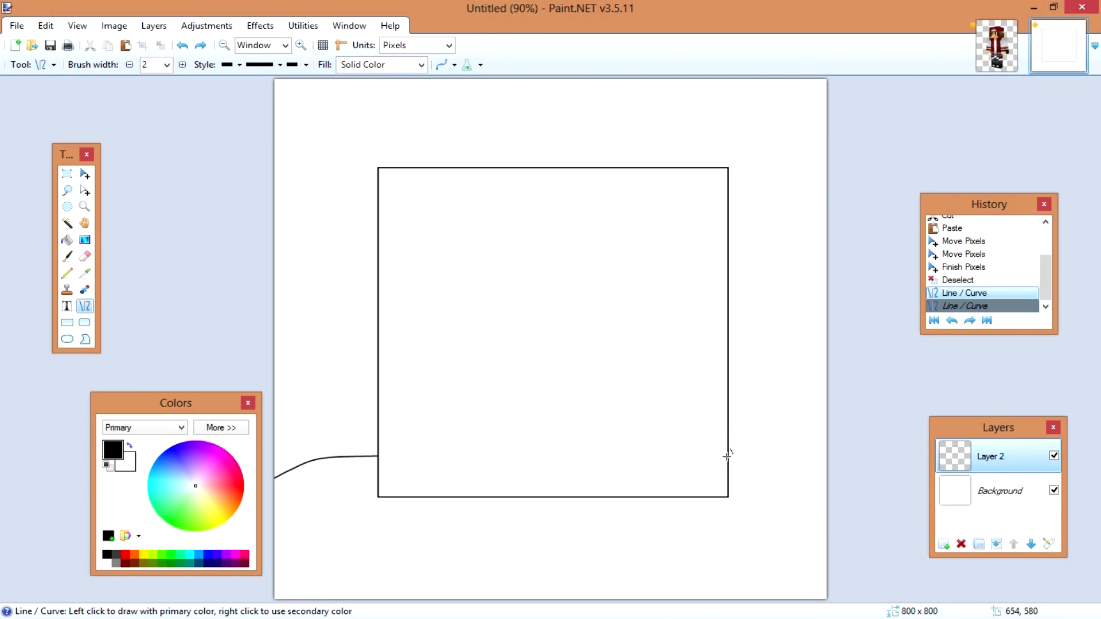
# Draw a matching shoulder curve from the square's lower right side, sloping down to the right canvas edge.
pyautogui.moveTo(728, 457); pyautogui.dragTo(843, 491)
pyautogui.moveTo(762, 463); pyautogui.dragTo(819, 479)
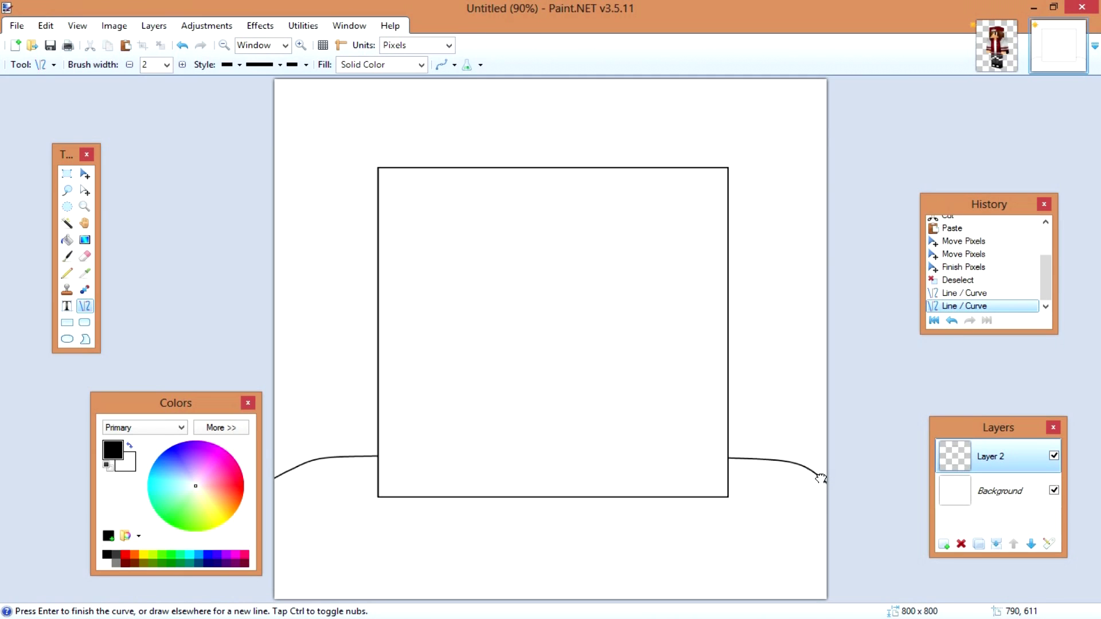
pyautogui.press('Return')
pyautogui.scroll(-1, 663, 523)
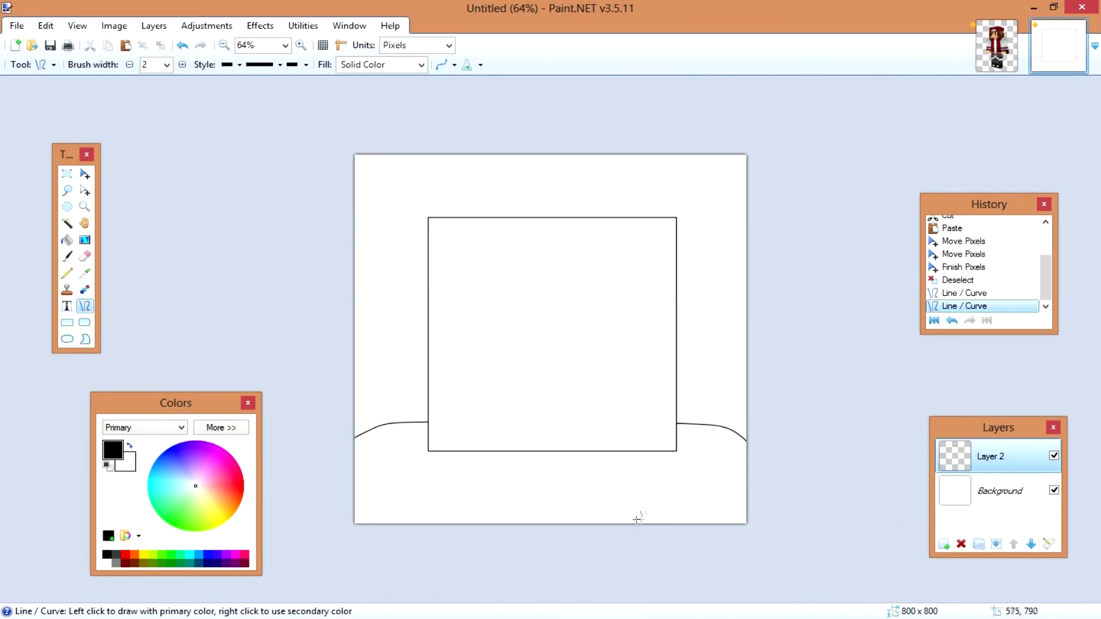
pyautogui.scroll(2, 364, 553)
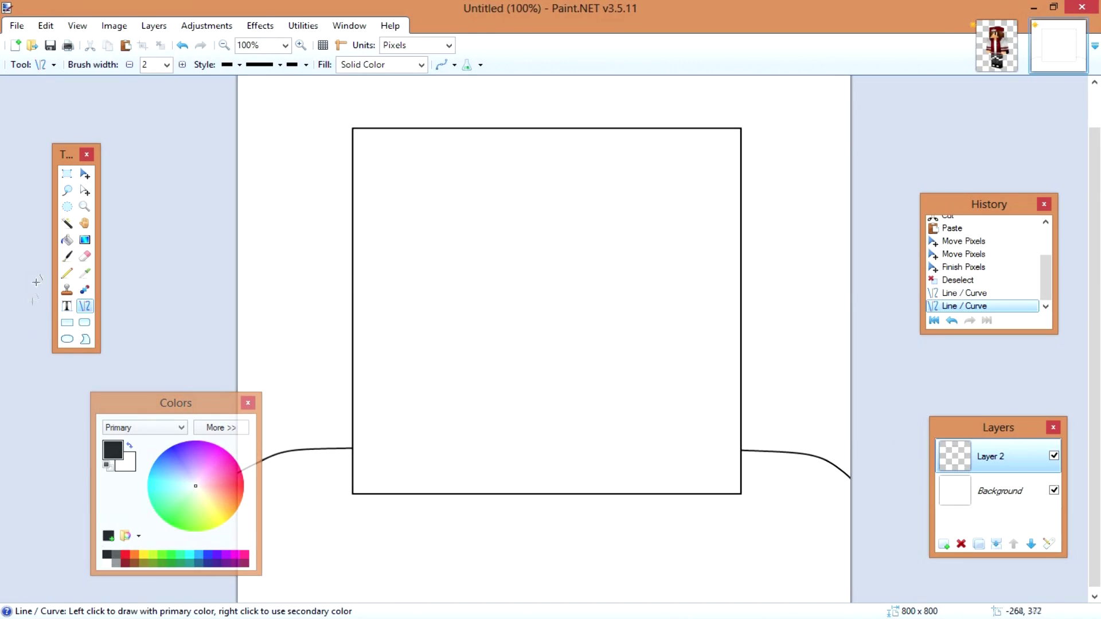
# Using the Magic Wand at 68% tolerance, select the transparent background around the character in the skin image.
pyautogui.click(70, 225)
pyautogui.click(380, 63)
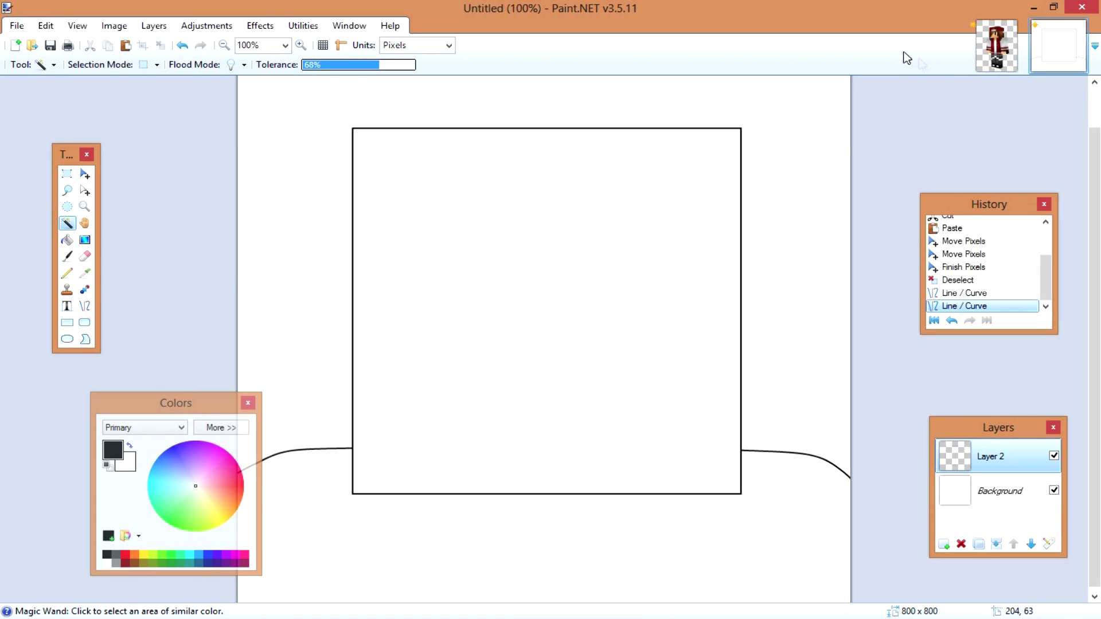
pyautogui.click(997, 46)
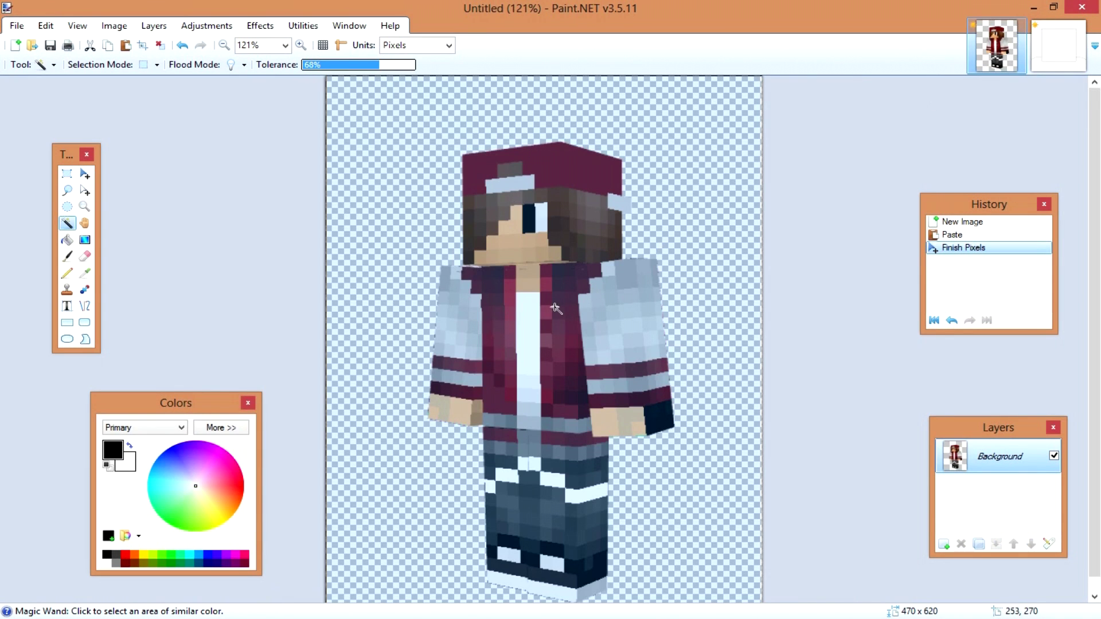
pyautogui.click(702, 353)
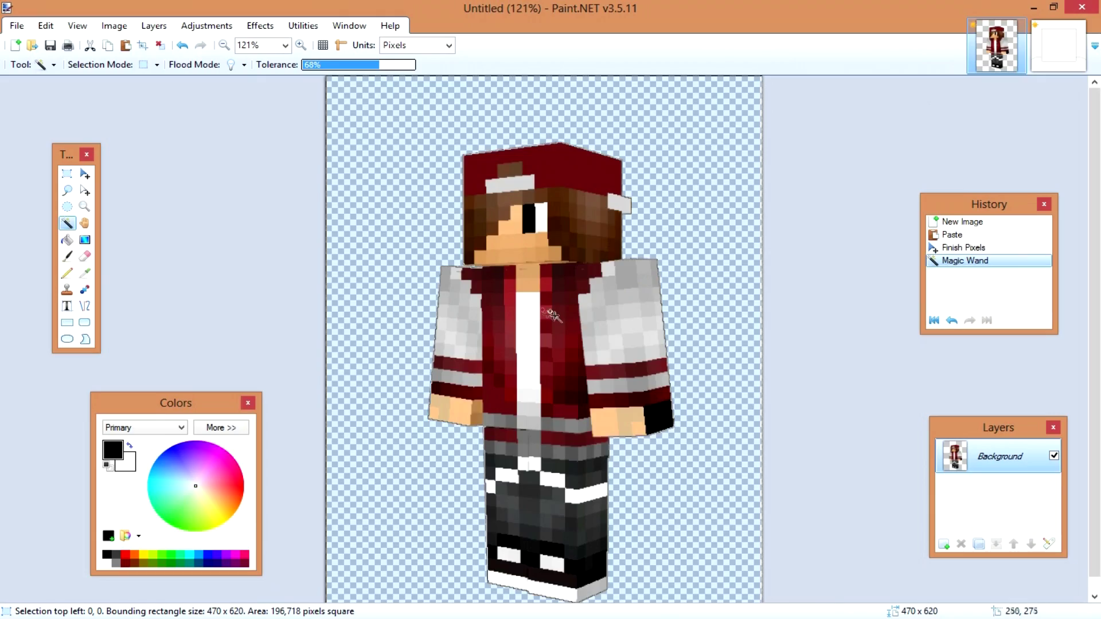
pyautogui.scroll(5, 492, 304)
pyautogui.scroll(-4, 492, 304)
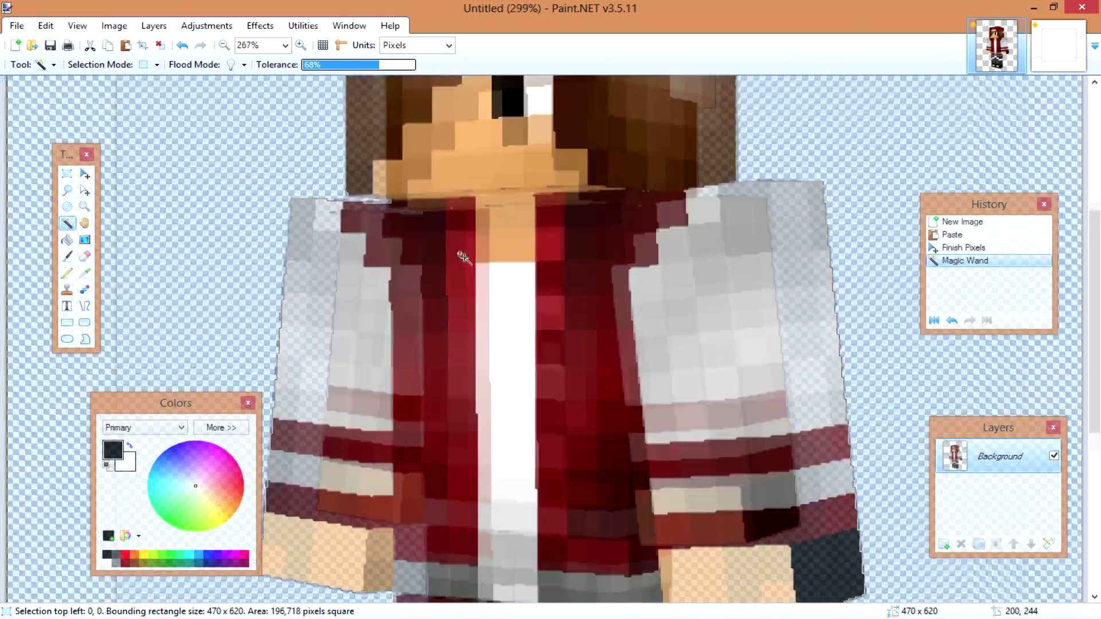
pyautogui.scroll(2, 521, 294)
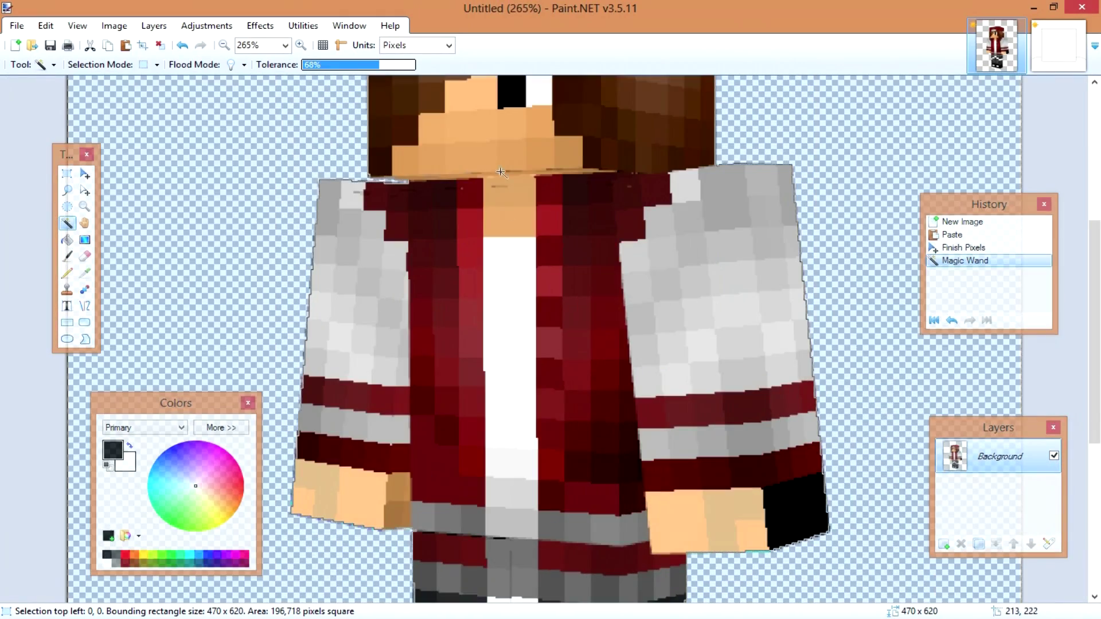
pyautogui.scroll(-3, 505, 217)
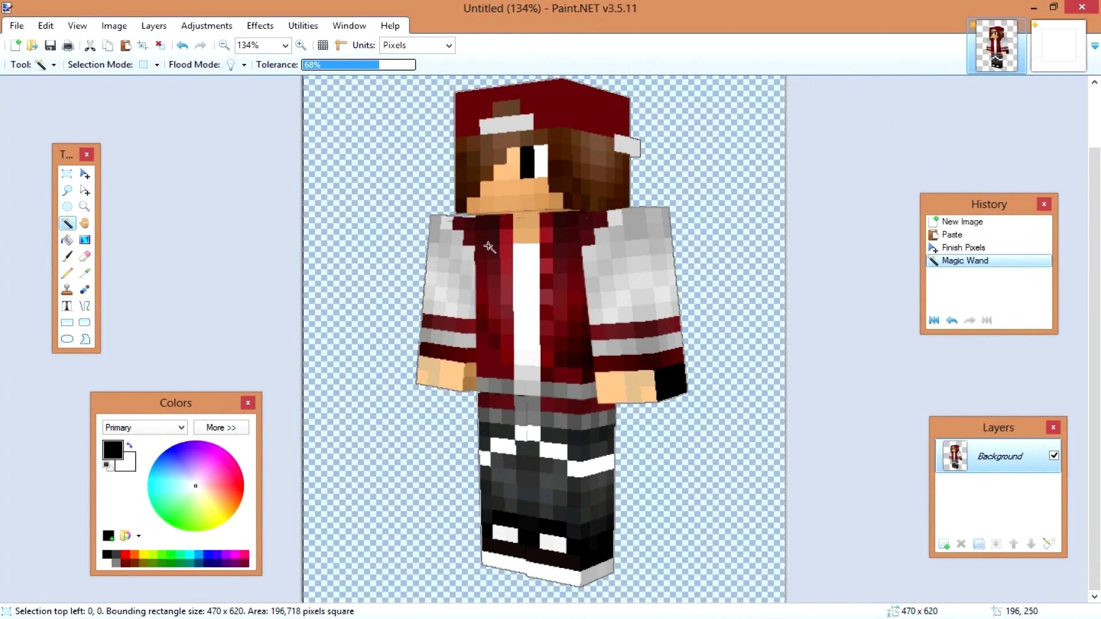
# In the 800 x 800 drawing, select the body area below the shoulders and paint the left arm's curved inner line down from the square.
pyautogui.click(1059, 56)
pyautogui.click(518, 540)
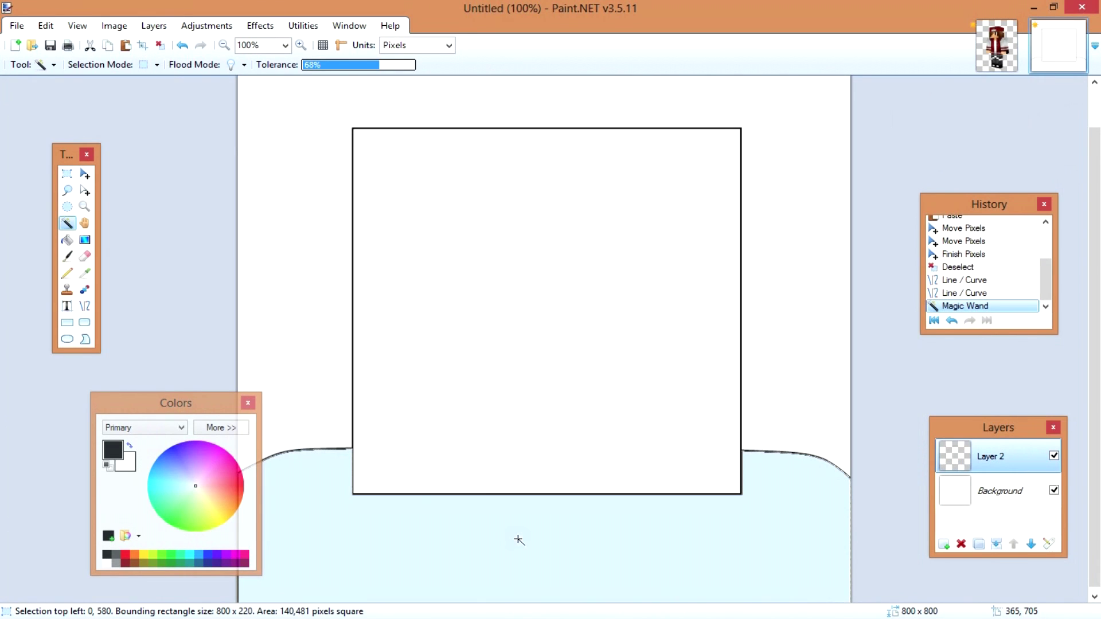
pyautogui.click(68, 258)
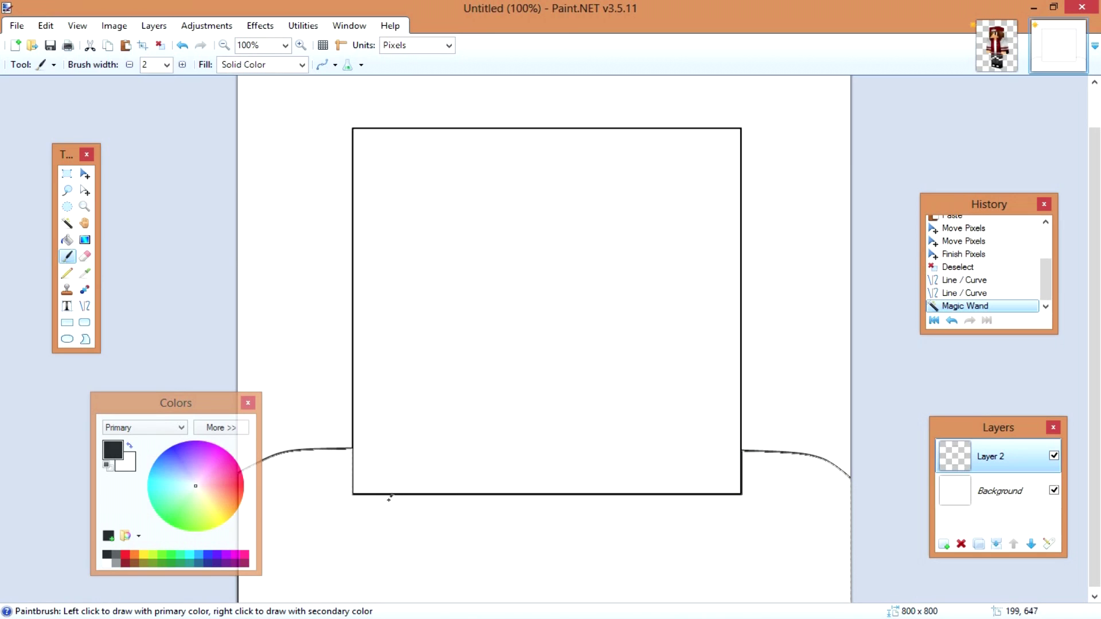
pyautogui.moveTo(365, 590); pyautogui.dragTo(367, 601)
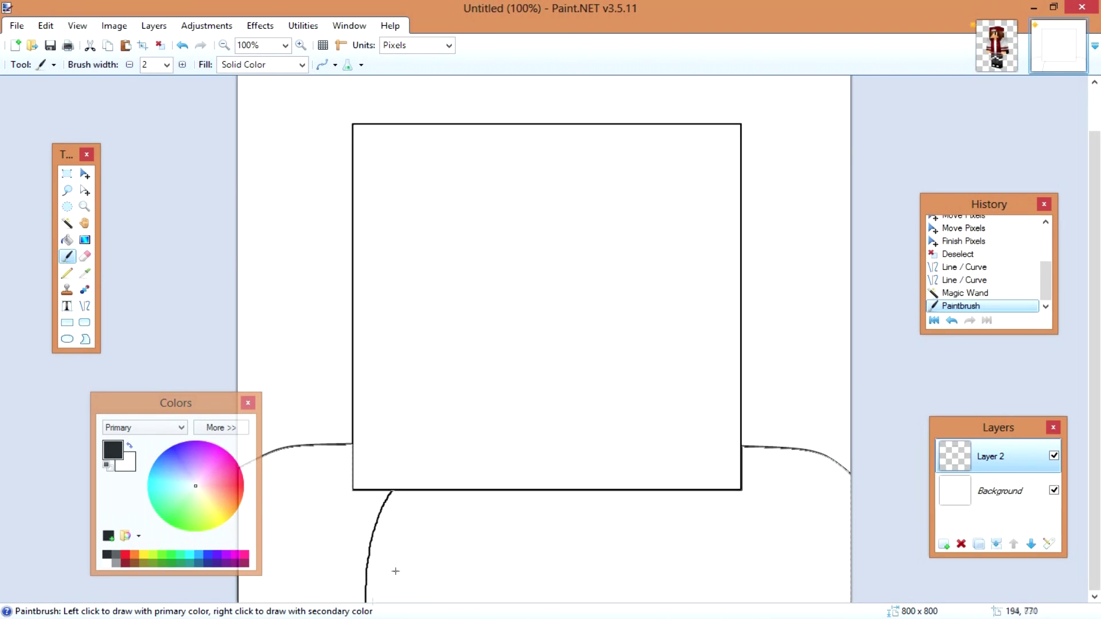
pyautogui.click(85, 306)
pyautogui.moveTo(688, 483); pyautogui.dragTo(688, 614)
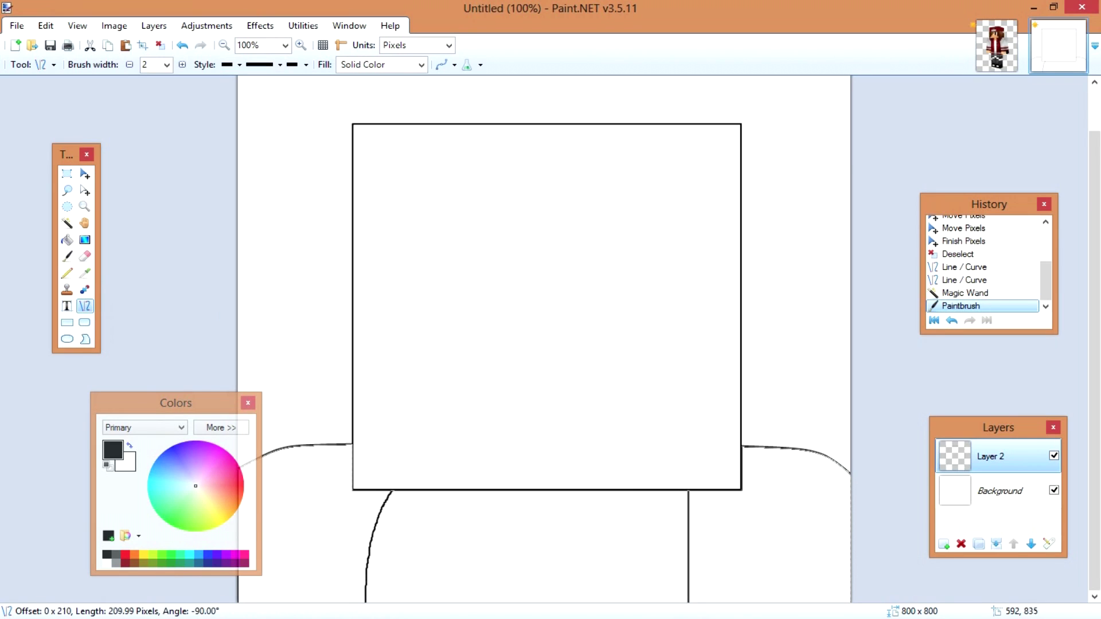
pyautogui.moveTo(703, 535); pyautogui.dragTo(715, 543)
pyautogui.moveTo(688, 594); pyautogui.dragTo(724, 614)
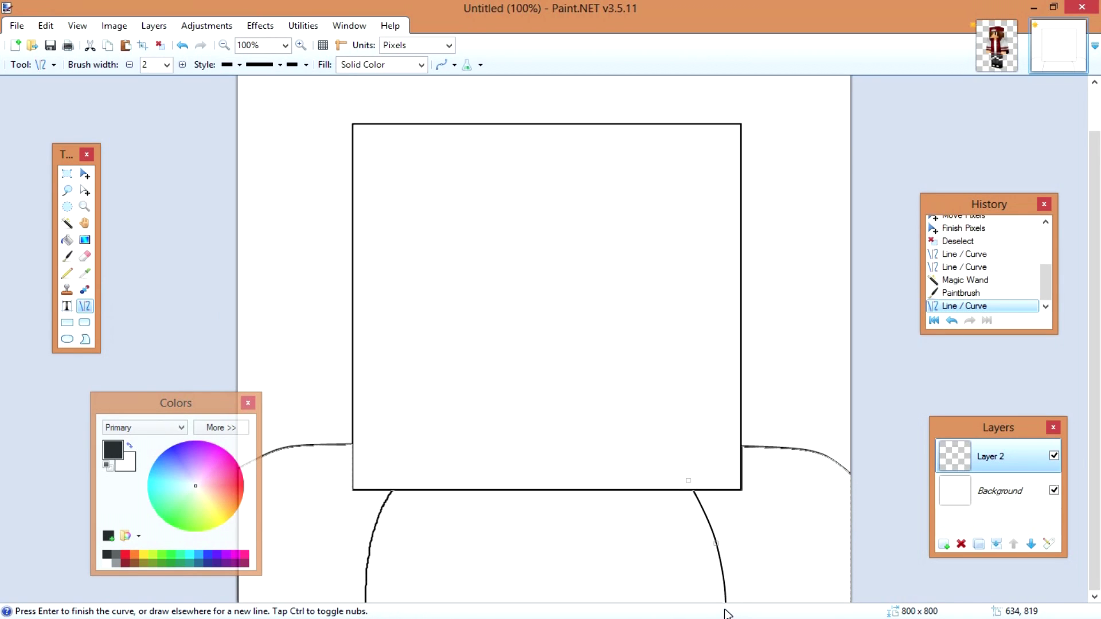
pyautogui.scroll(-3, 725, 578)
pyautogui.hotkey('ctrl', 'z')
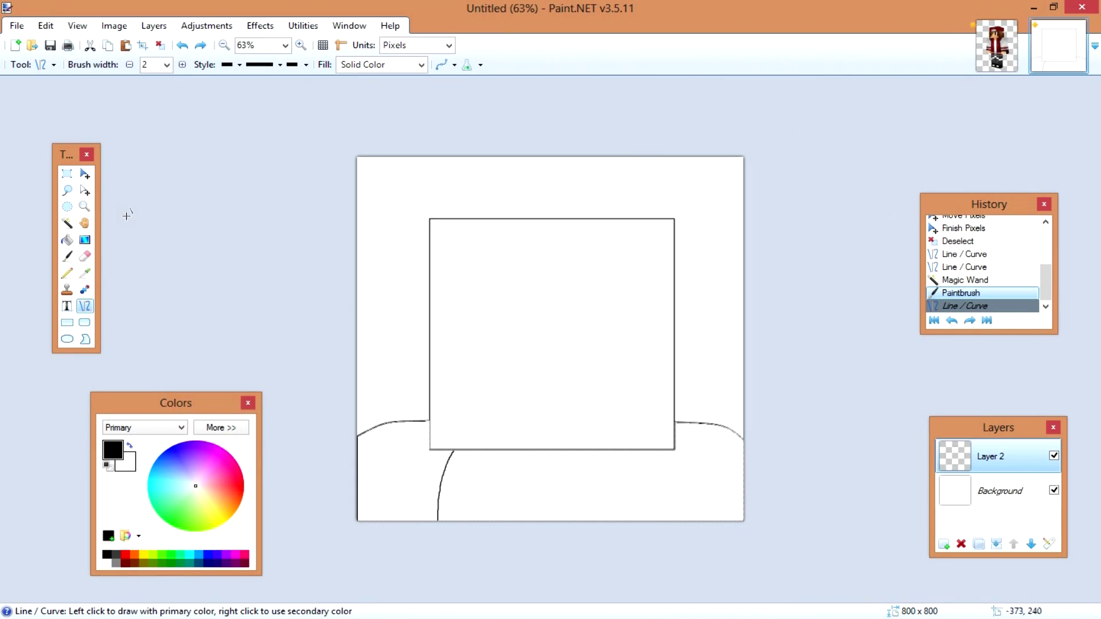
# Paint a curved line freehand from the square's lower right edge to the canvas bottom, separating the right arm from the torso.
pyautogui.click(67, 256)
pyautogui.scroll(2, 704, 550)
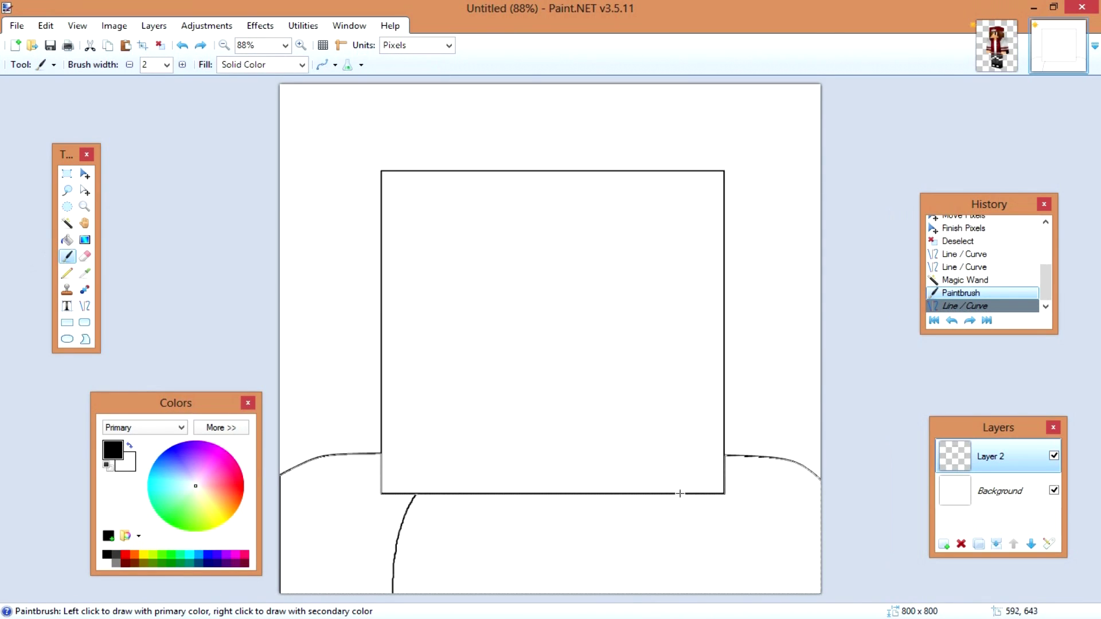
pyautogui.moveTo(698, 567); pyautogui.dragTo(698, 568)
pyautogui.hotkey('ctrl', 'z')
pyautogui.moveTo(681, 494)
pyautogui.mouseDown()
pyautogui.moveTo(708, 560)
pyautogui.moveTo(712, 617)
pyautogui.moveTo(705, 593)
pyautogui.mouseUp()
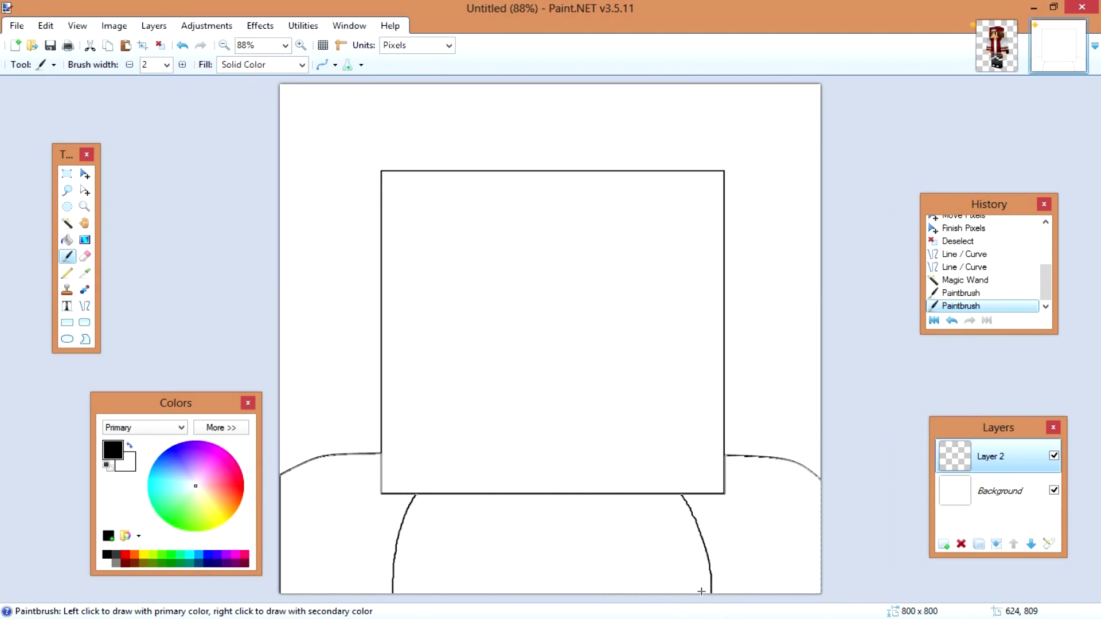
pyautogui.scroll(-2, 705, 593)
pyautogui.scroll(2, 635, 572)
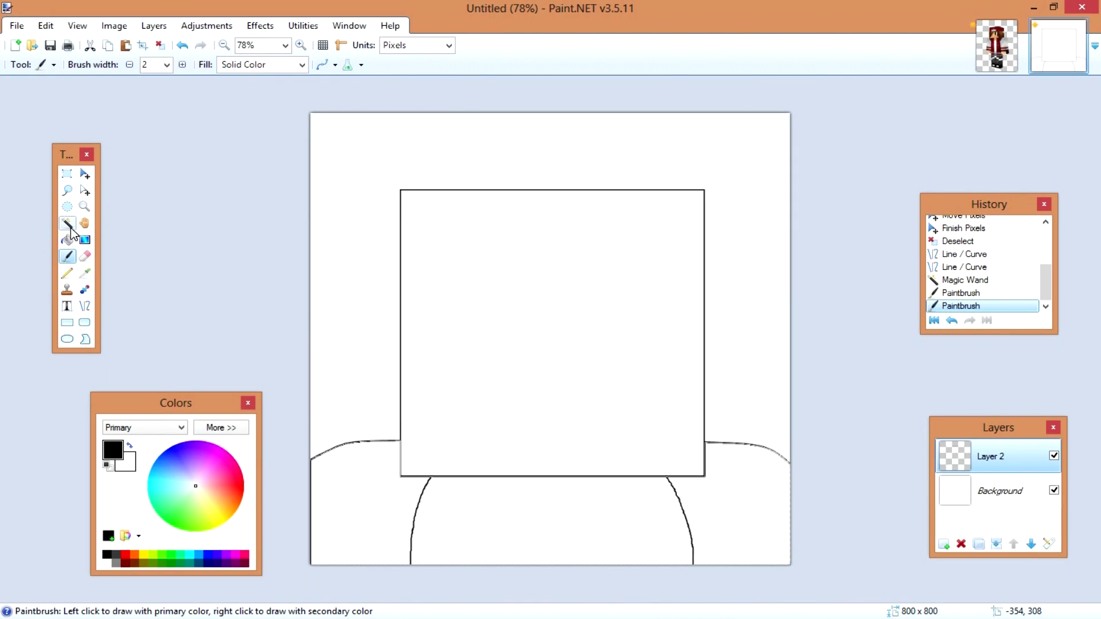
# Select both the left and right arm areas together with the Magic Wand.
pyautogui.click(67, 224)
pyautogui.click(343, 473)
pyautogui.click(355, 496)
pyautogui.keyDown('ctrl'); pyautogui.click(772, 505); pyautogui.keyUp('ctrl')
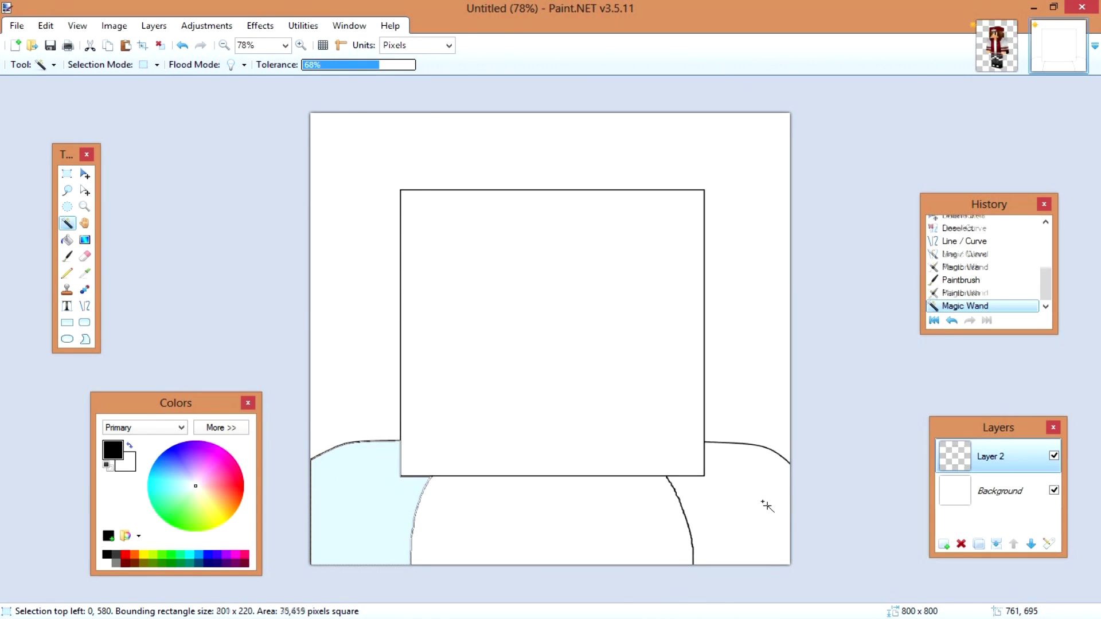
# Paint a short diagonal fold line with the 2 px Paintbrush at the left arm's inner edge, below the head square.
pyautogui.click(67, 256)
pyautogui.scroll(2, 324, 501)
pyautogui.scroll(2, 260, 560)
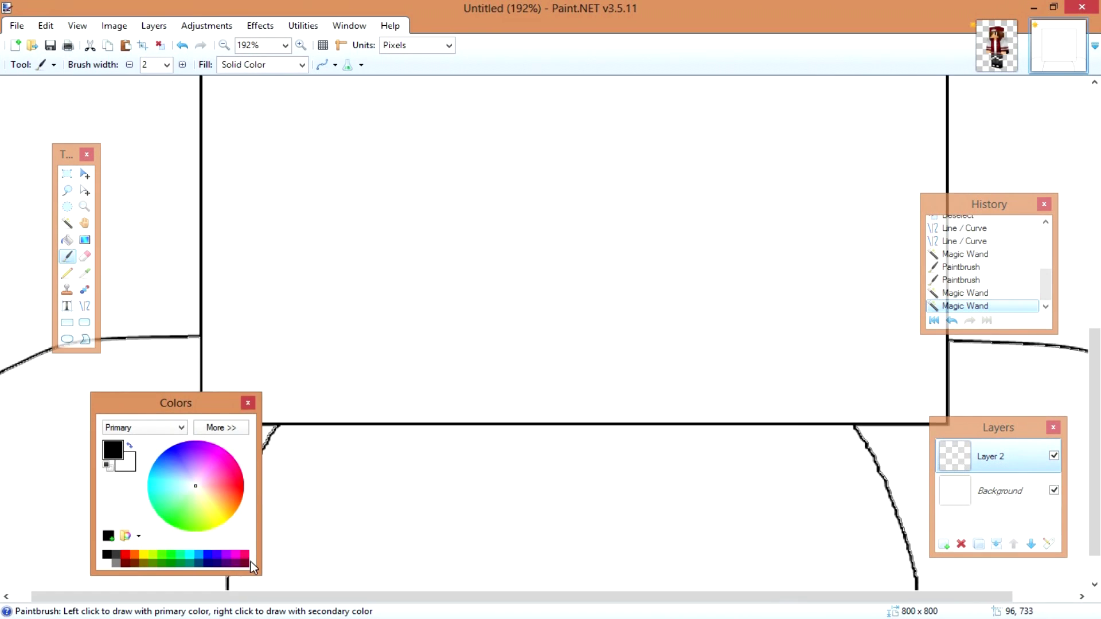
pyautogui.moveTo(195, 416); pyautogui.dragTo(586, 140)
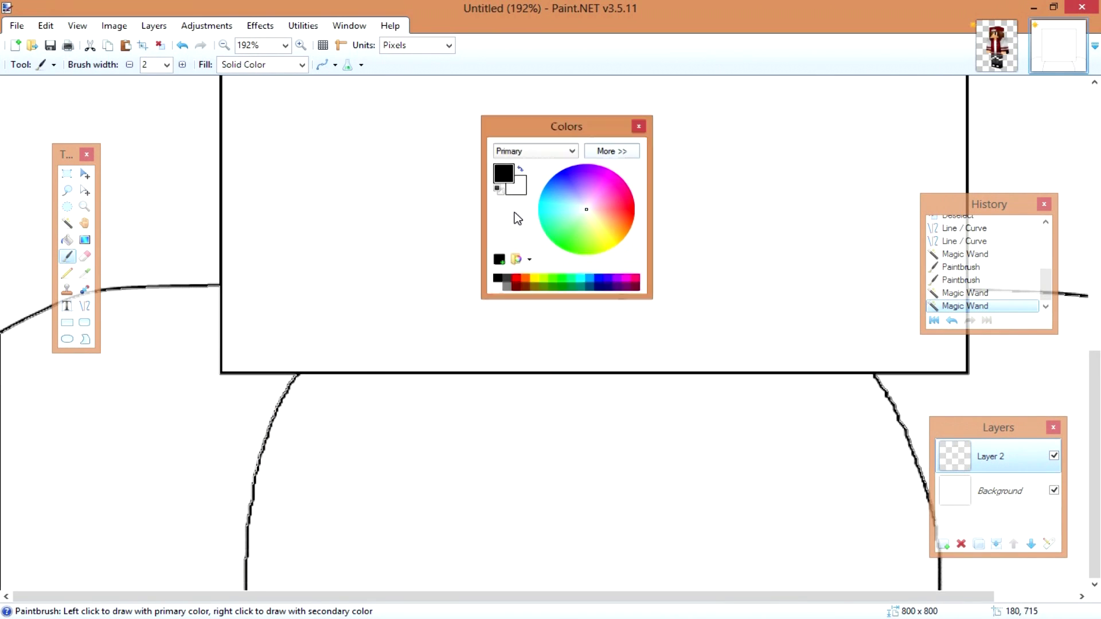
pyautogui.moveTo(233, 460); pyautogui.dragTo(245, 505)
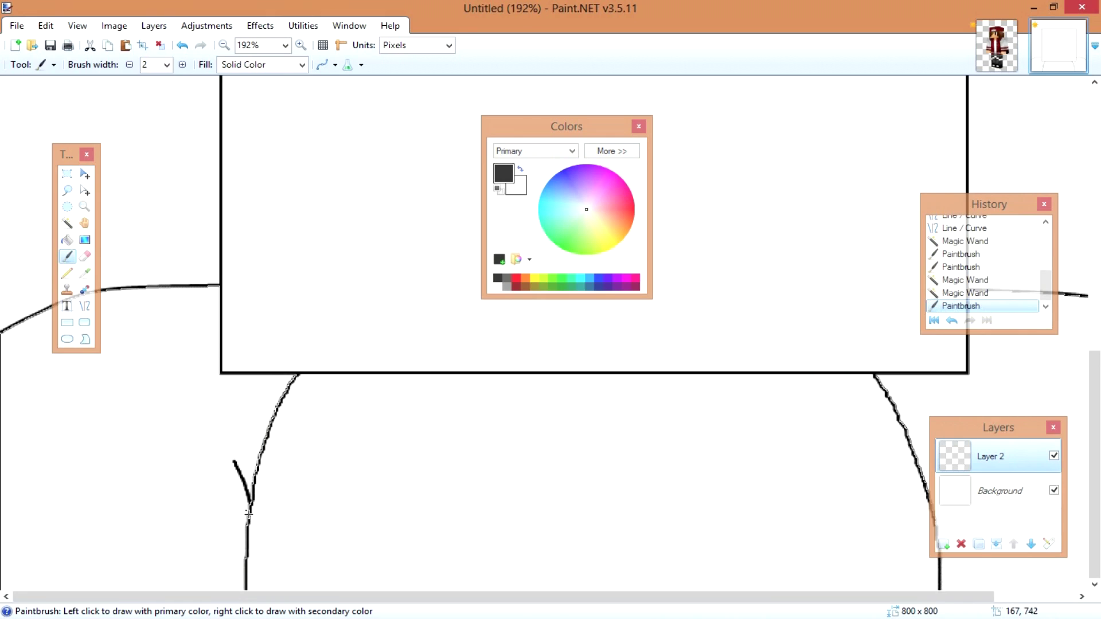
pyautogui.scroll(-2, 344, 533)
pyautogui.hotkey('ctrl', 'z')
pyautogui.moveTo(348, 540); pyautogui.dragTo(352, 554)
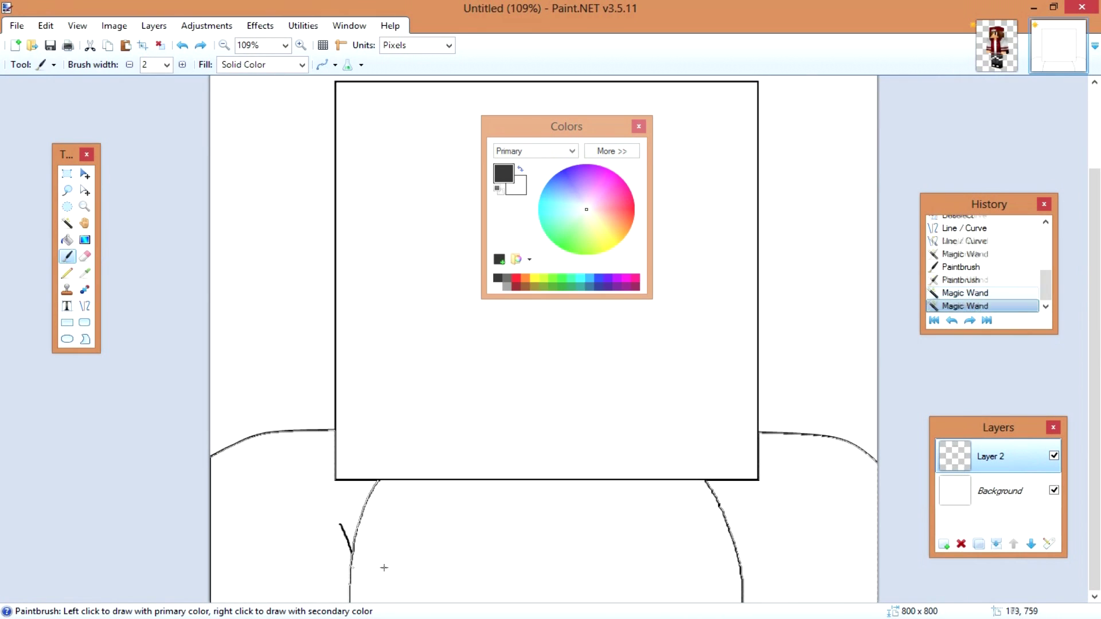
# Paint a matching short fold line at the right arm's inner edge, undoing strokes and repainting until it fits.
pyautogui.moveTo(748, 524); pyautogui.dragTo(738, 561)
pyautogui.hotkey('ctrl', 'z')
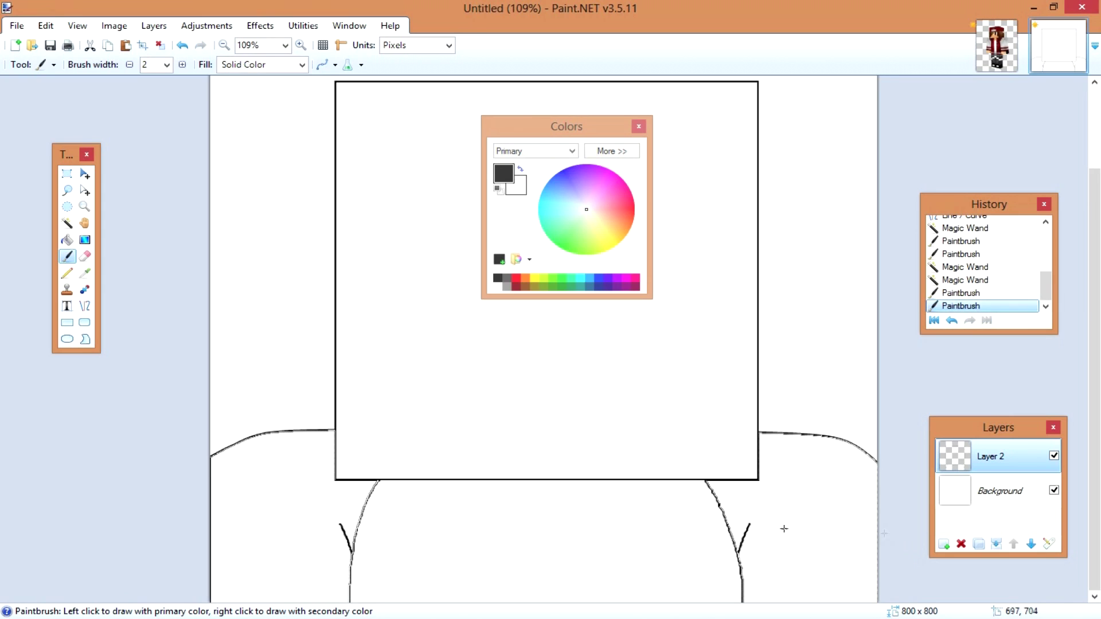
pyautogui.hotkey('ctrl', 'z')
pyautogui.click(736, 554)
# Paint small fold marks on the outer edges of the right and left arms, level with the inner folds.
pyautogui.click(882, 553)
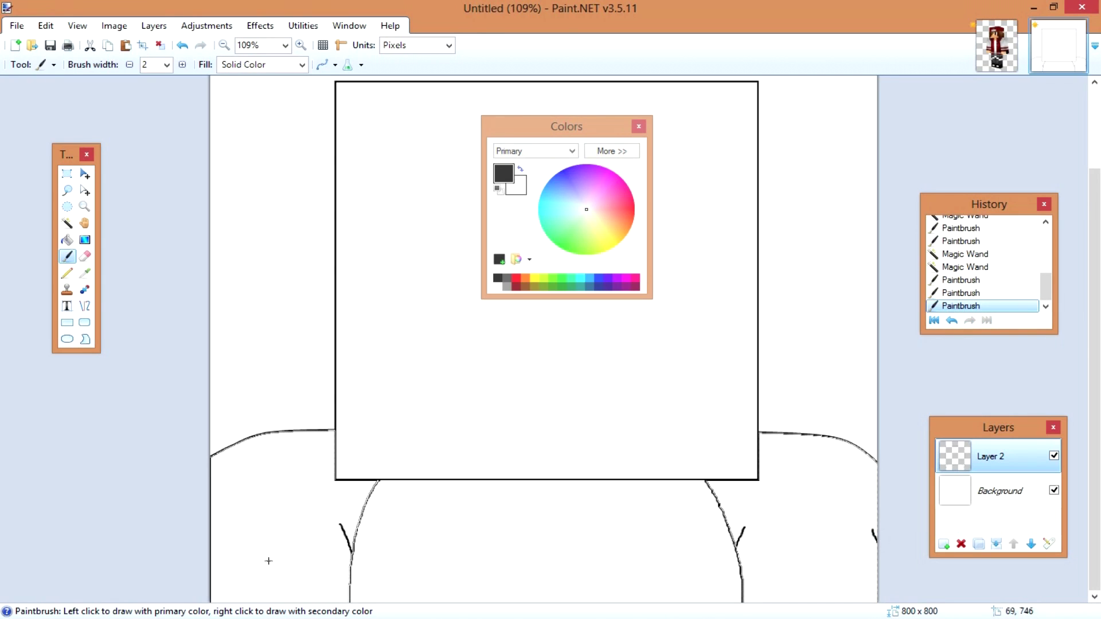
pyautogui.click(206, 537)
pyautogui.hotkey('ctrl', 'z')
pyautogui.click(214, 525)
# Paint a short curved fold line just beneath the top outline of the left shoulder.
pyautogui.scroll(2, 290, 511)
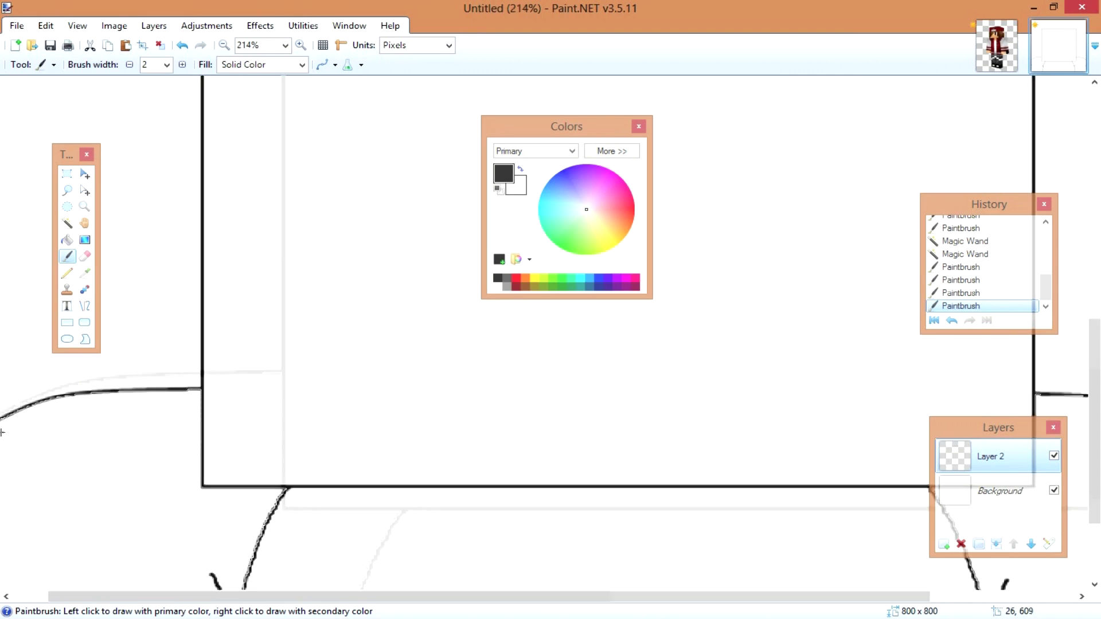
pyautogui.scroll(1, 194, 442)
pyautogui.scroll(-4, 177, 489)
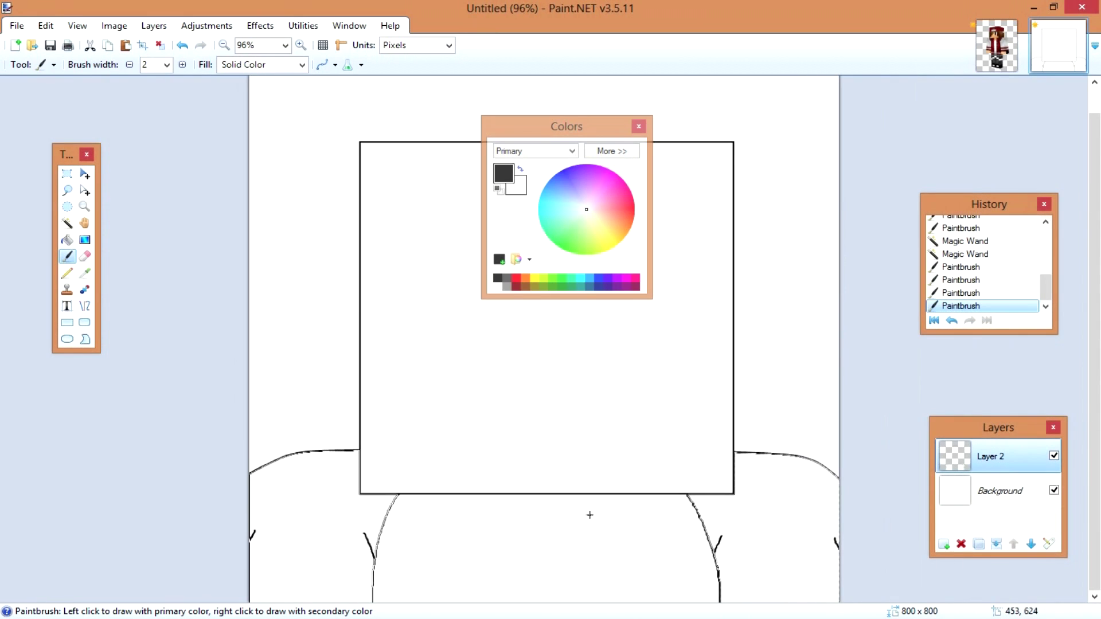
pyautogui.scroll(5, 114, 456)
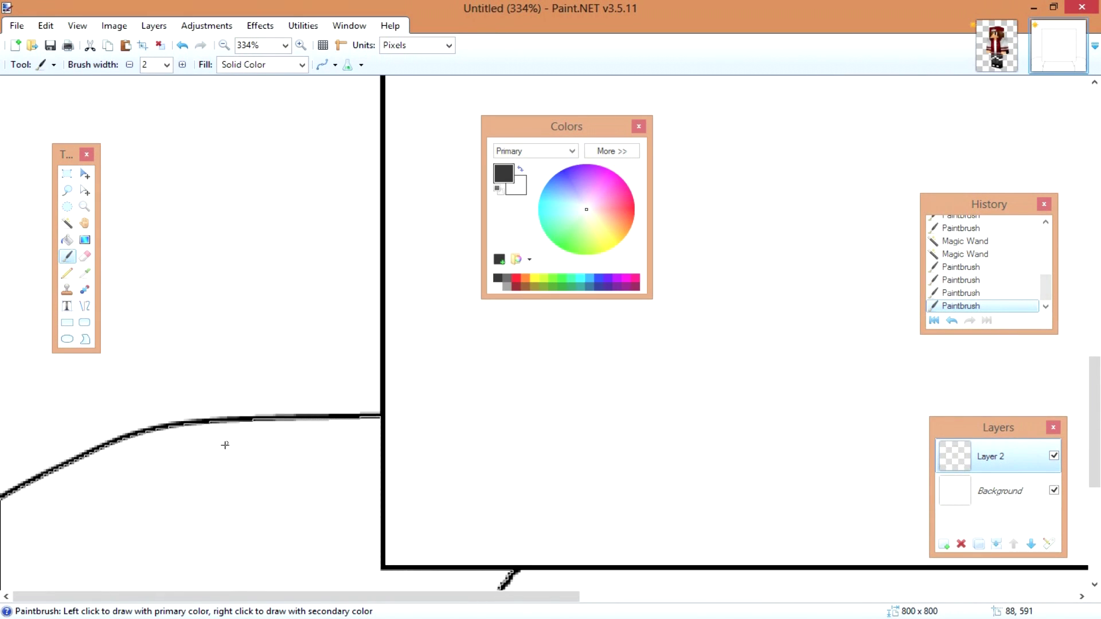
pyautogui.scroll(1, 224, 445)
pyautogui.scroll(-4, 278, 480)
pyautogui.scroll(3, 245, 374)
pyautogui.moveTo(273, 382)
pyautogui.mouseDown()
pyautogui.moveTo(148, 376)
pyautogui.moveTo(127, 380)
pyautogui.moveTo(256, 395)
pyautogui.moveTo(101, 403)
pyautogui.mouseUp()
pyautogui.hotkey('ctrl', 'z')
pyautogui.scroll(-2, 236, 427)
# Paint a matching short curved fold line beneath the top outline of the right shoulder.
pyautogui.hscroll(5, 238, 427)
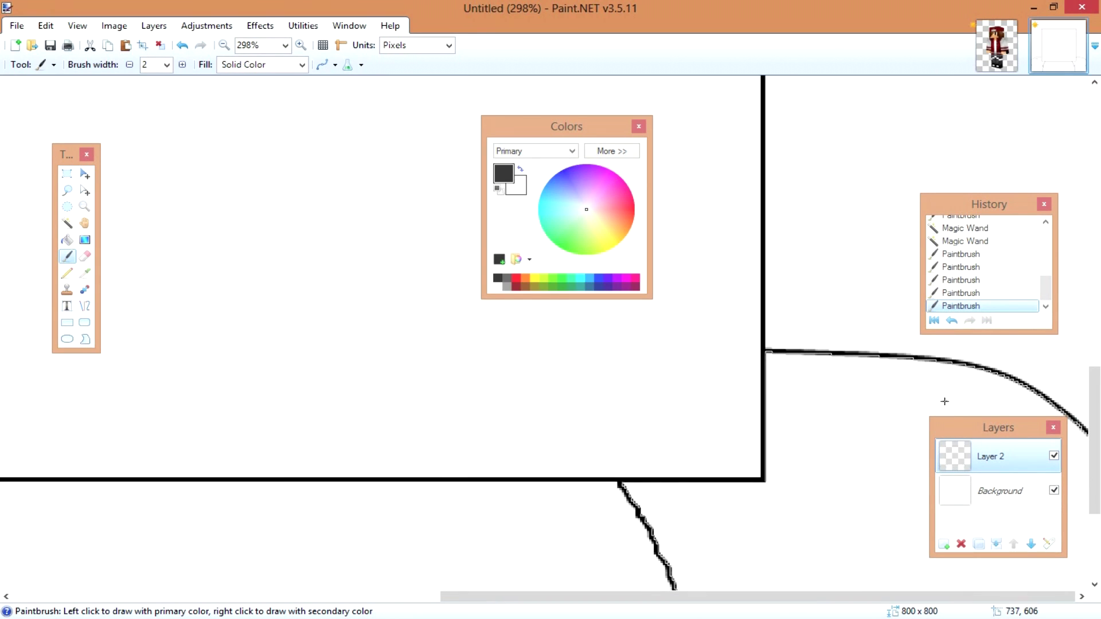
pyautogui.moveTo(854, 406); pyautogui.dragTo(968, 407)
pyautogui.scroll(-2, 662, 441)
pyautogui.scroll(-2, 662, 441)
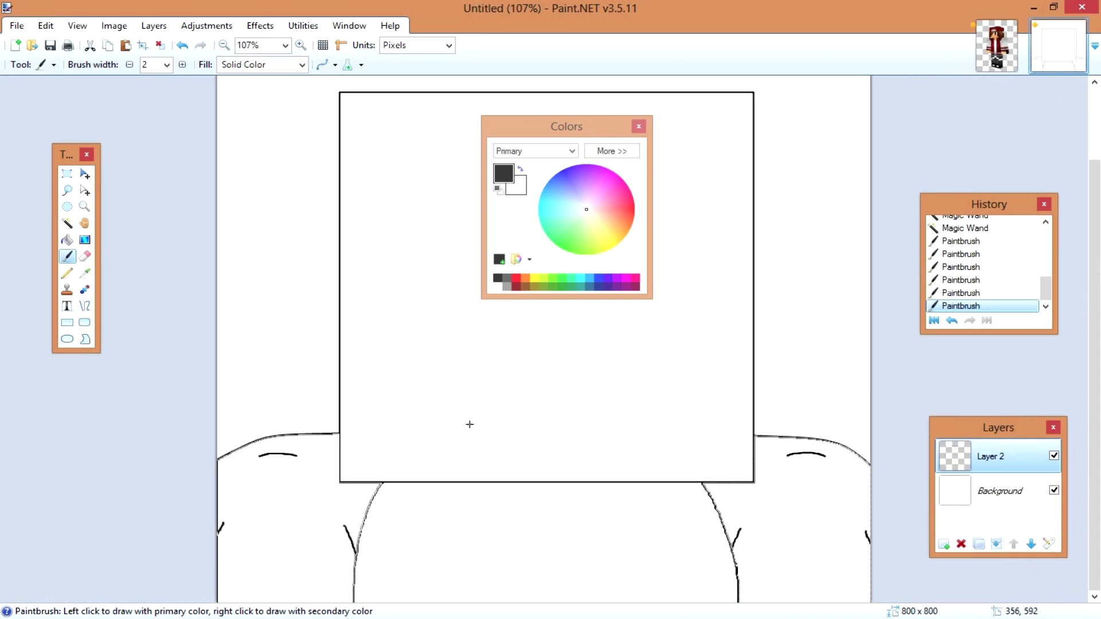
# Select the torso area between the two arms with the Magic Wand.
pyautogui.click(67, 223)
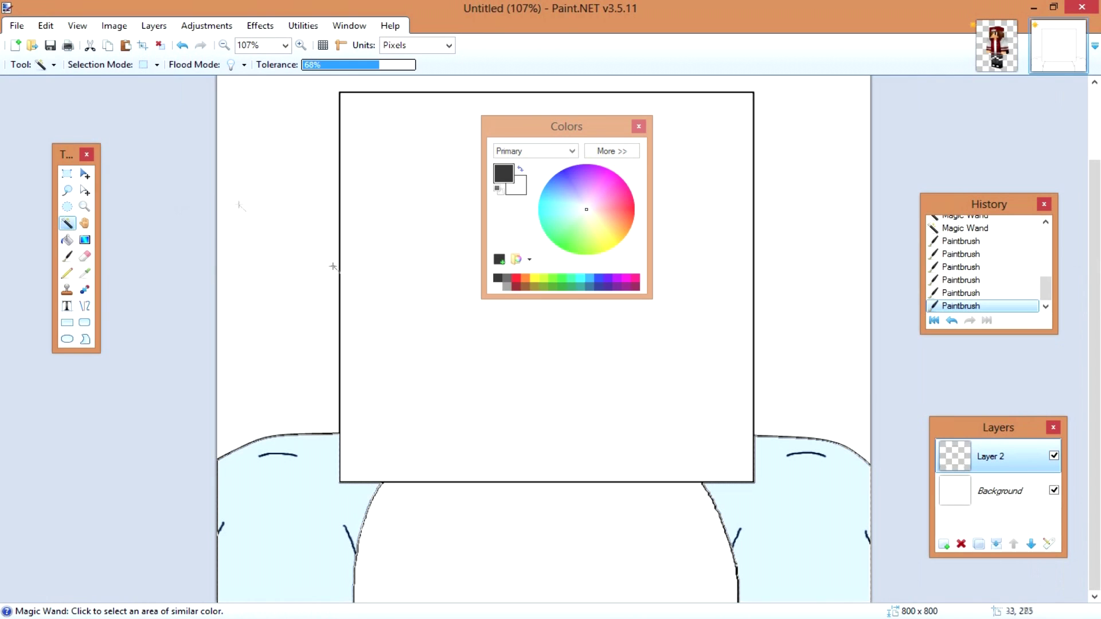
pyautogui.click(473, 527)
# Switch to the skin image, clear its selection and examine the open jacket and neckline, with the Colors window moved aside.
pyautogui.click(996, 46)
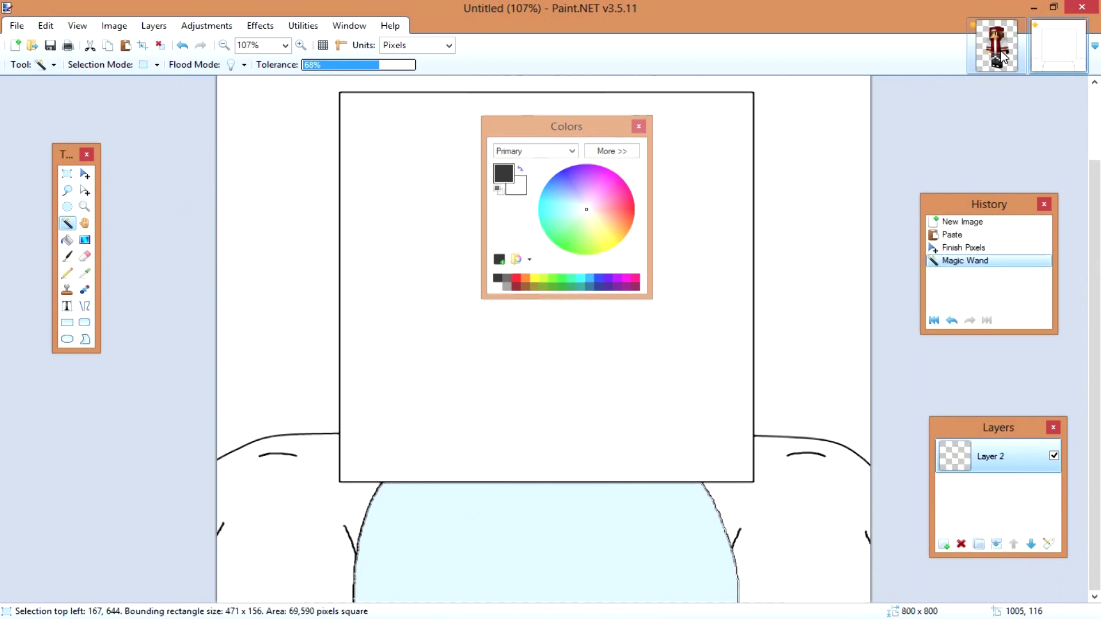
pyautogui.moveTo(573, 131); pyautogui.dragTo(172, 431)
pyautogui.scroll(1, 539, 244)
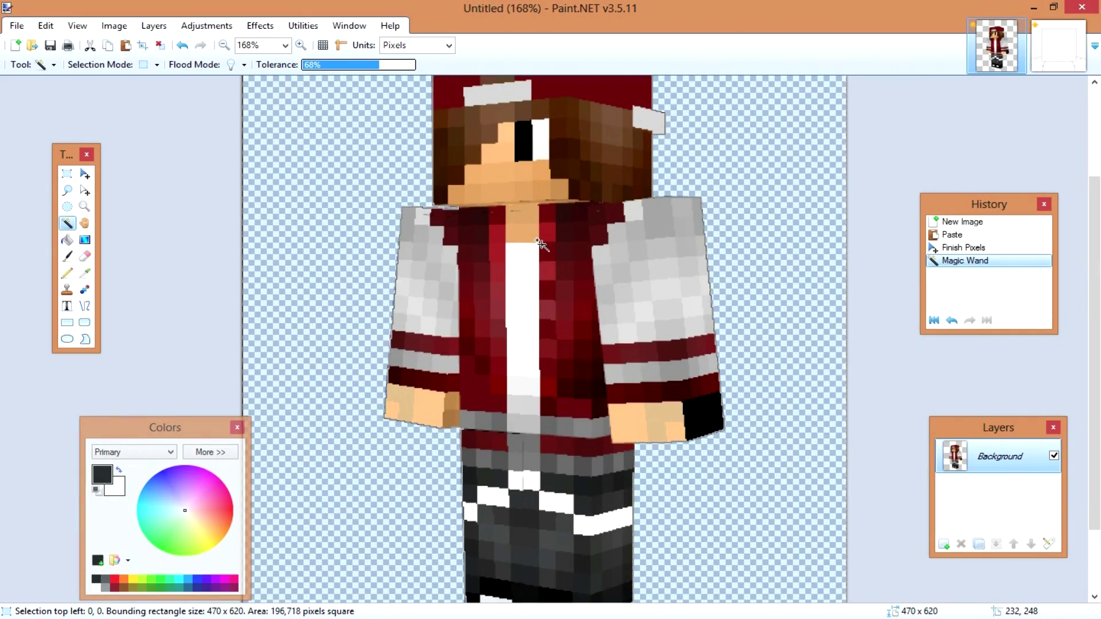
pyautogui.hotkey('ctrl', 'd')
pyautogui.scroll(3, 538, 244)
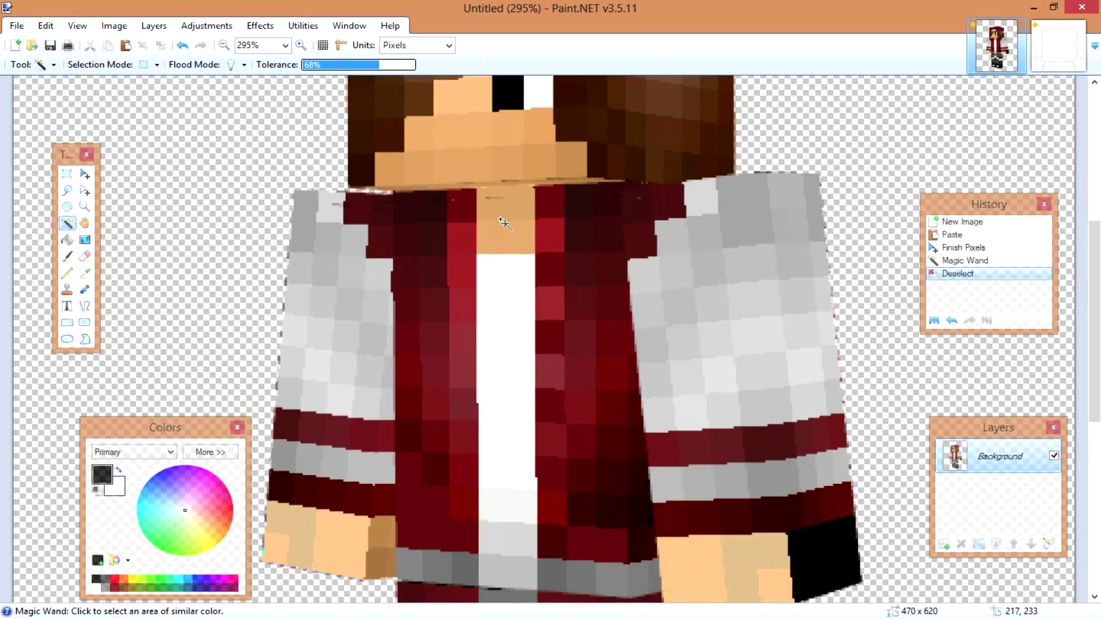
pyautogui.scroll(-2, 503, 223)
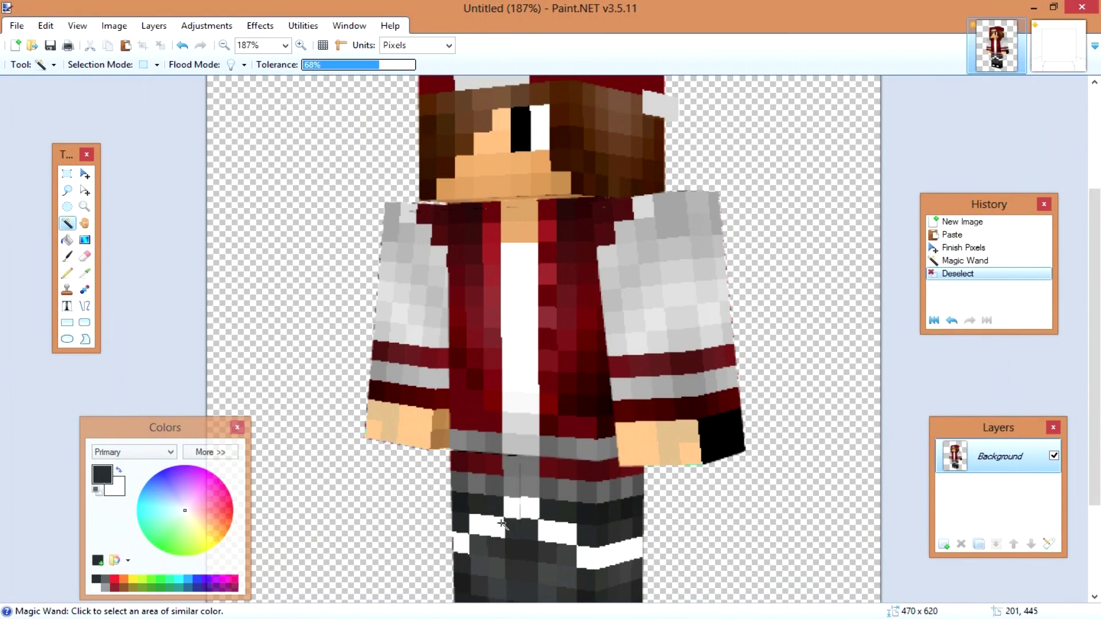
# In the 800 x 800 drawing, paint the two open jacket edges from the head square down to the canvas bottom.
pyautogui.click(1074, 38)
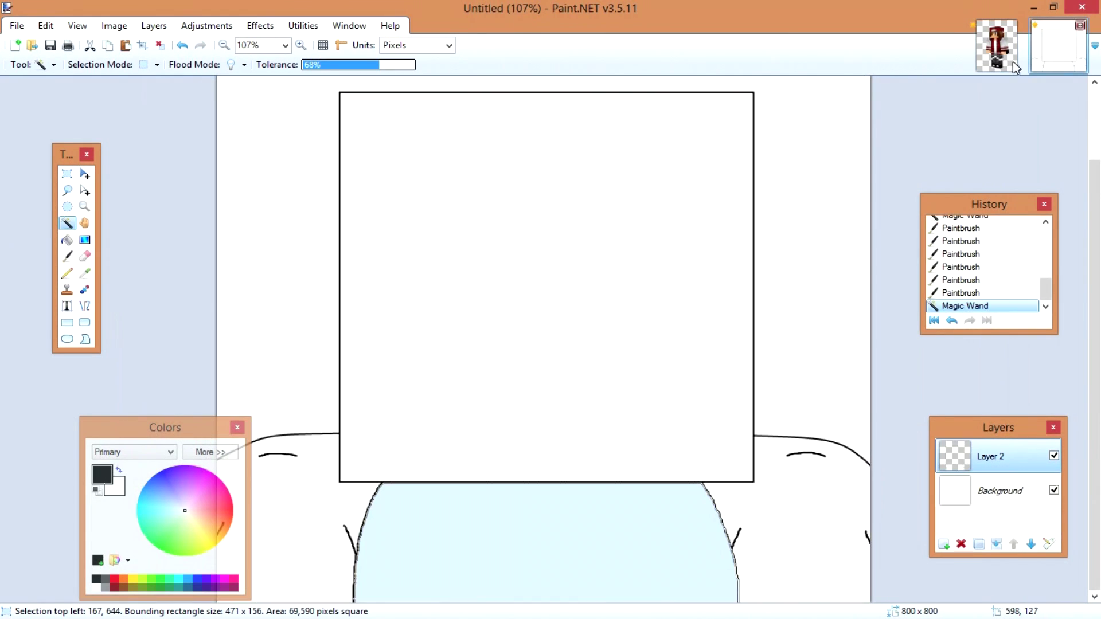
pyautogui.click(67, 256)
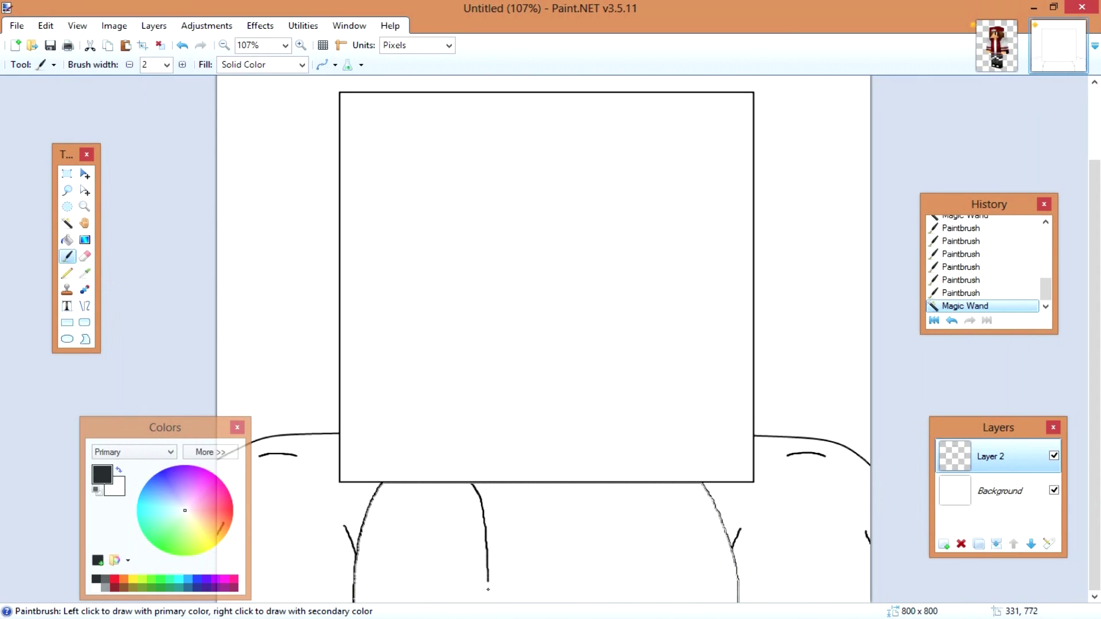
pyautogui.moveTo(521, 597); pyautogui.dragTo(604, 518)
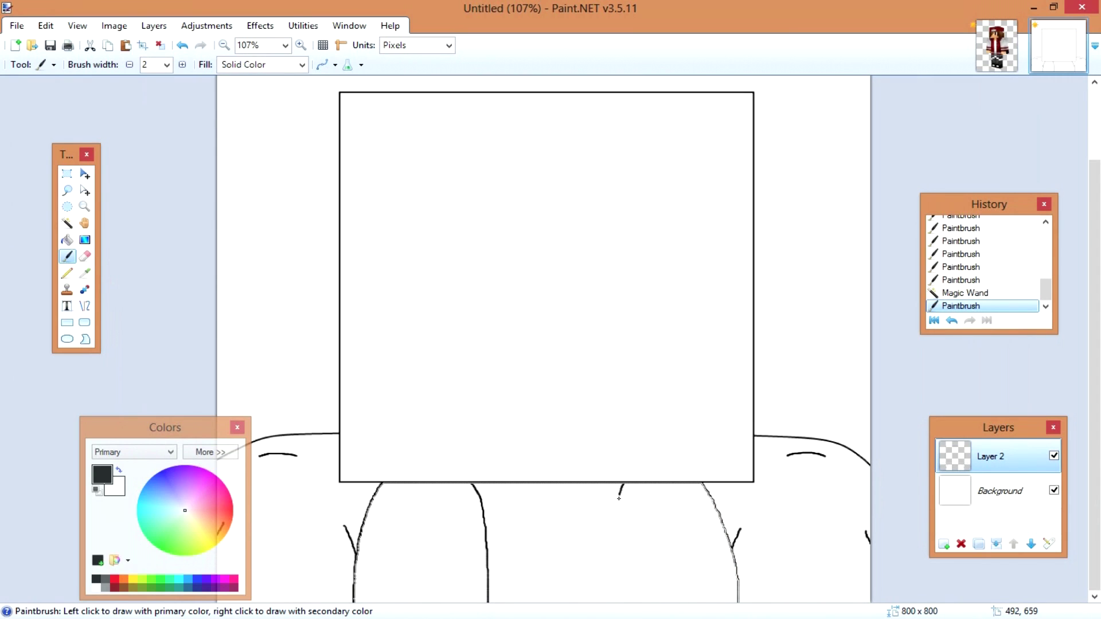
pyautogui.hotkey('ctrl', 'z')
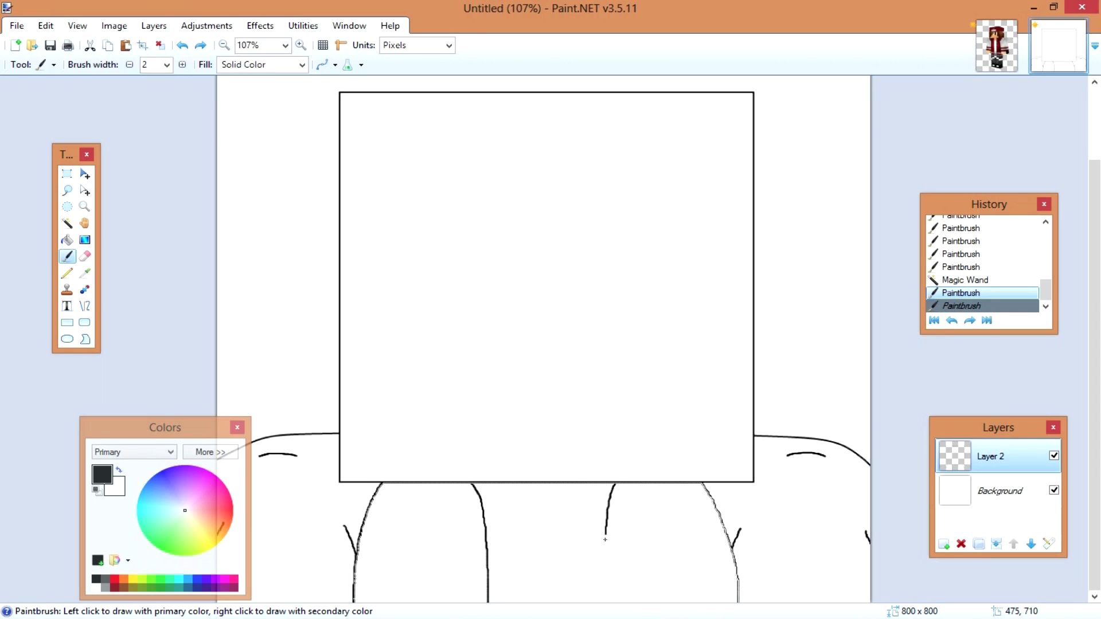
pyautogui.moveTo(607, 617); pyautogui.dragTo(571, 596)
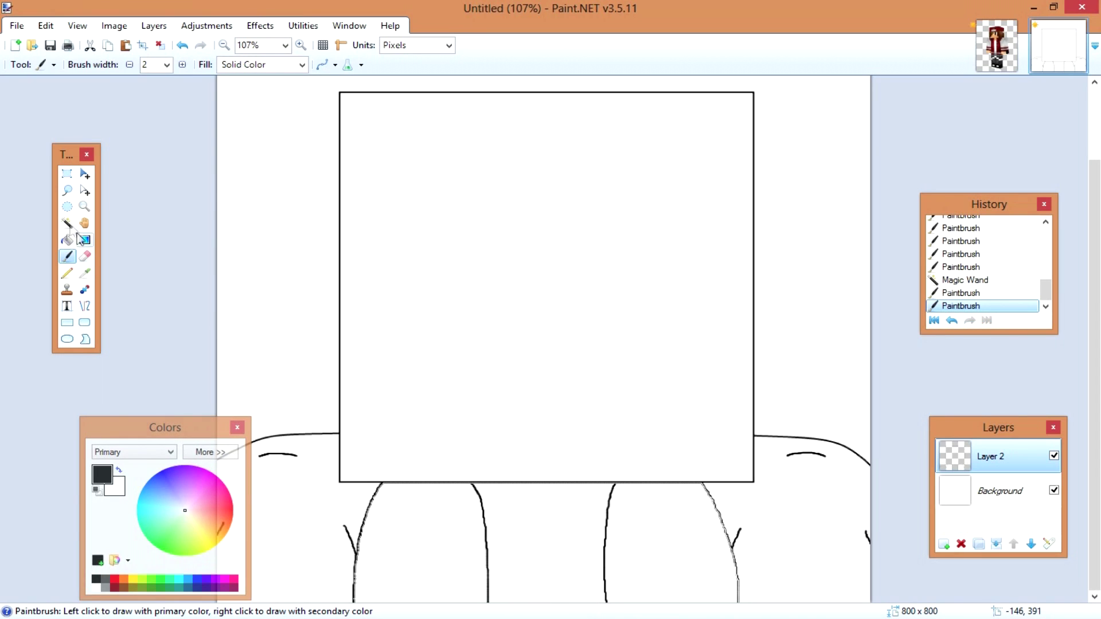
# Select the strip between the jacket edges with the Magic Wand and paint a curved neckline across it.
pyautogui.click(67, 223)
pyautogui.click(525, 539)
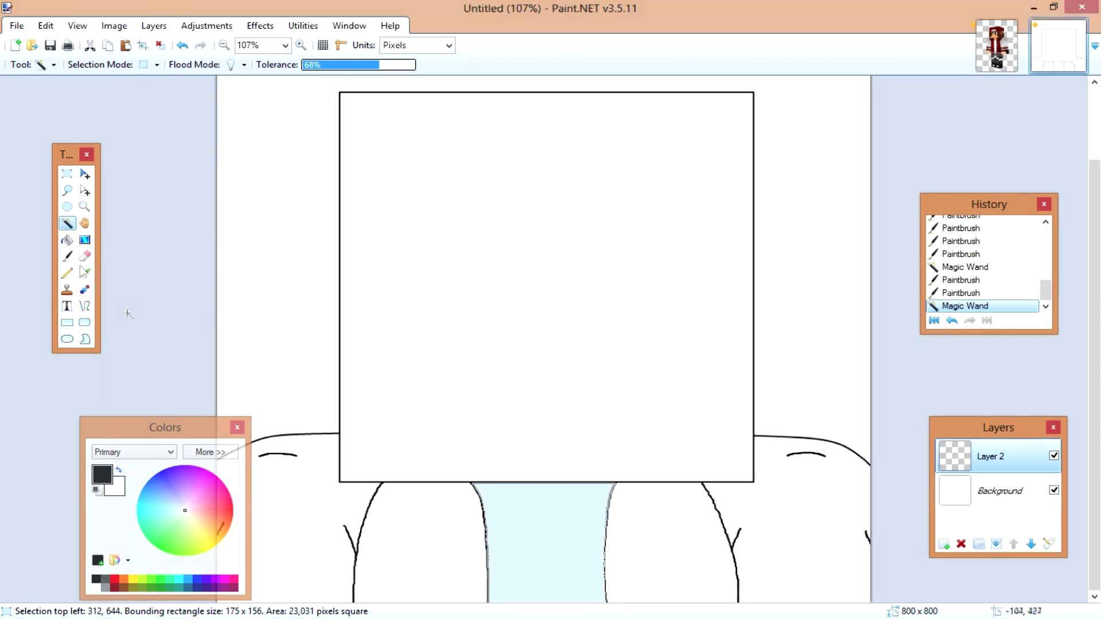
pyautogui.click(67, 256)
pyautogui.scroll(3, 530, 573)
pyautogui.moveTo(434, 488)
pyautogui.mouseDown()
pyautogui.moveTo(517, 506)
pyautogui.moveTo(613, 504)
pyautogui.moveTo(668, 489)
pyautogui.mouseUp()
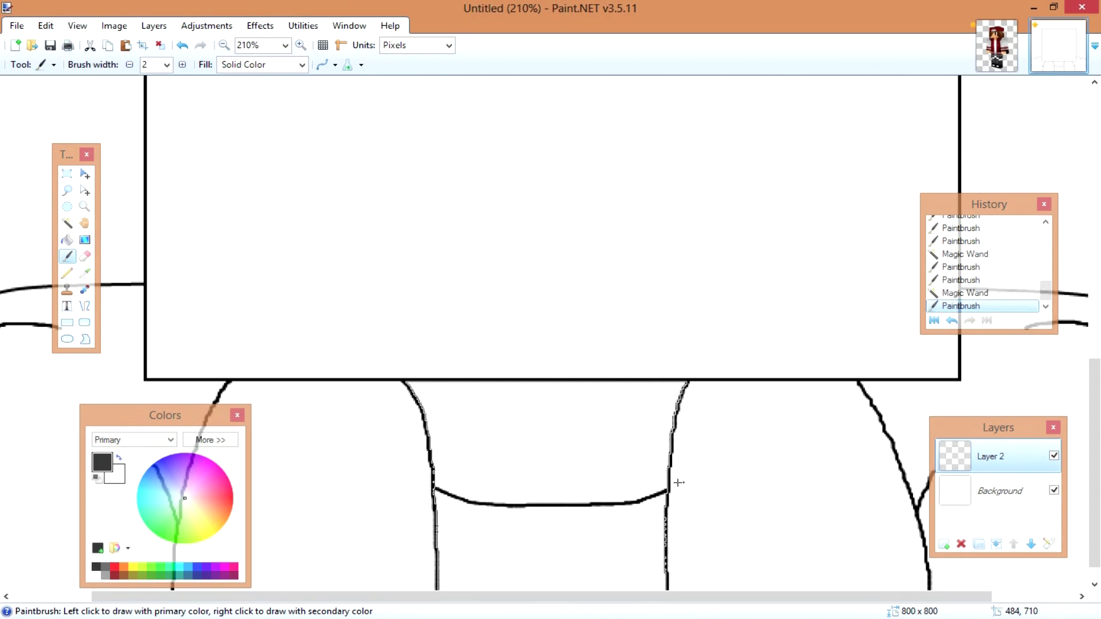
# Paint two short slanted fold lines on the shirt below the neckline and clear the selection.
pyautogui.scroll(-1, 608, 540)
pyautogui.moveTo(469, 559); pyautogui.dragTo(469, 559)
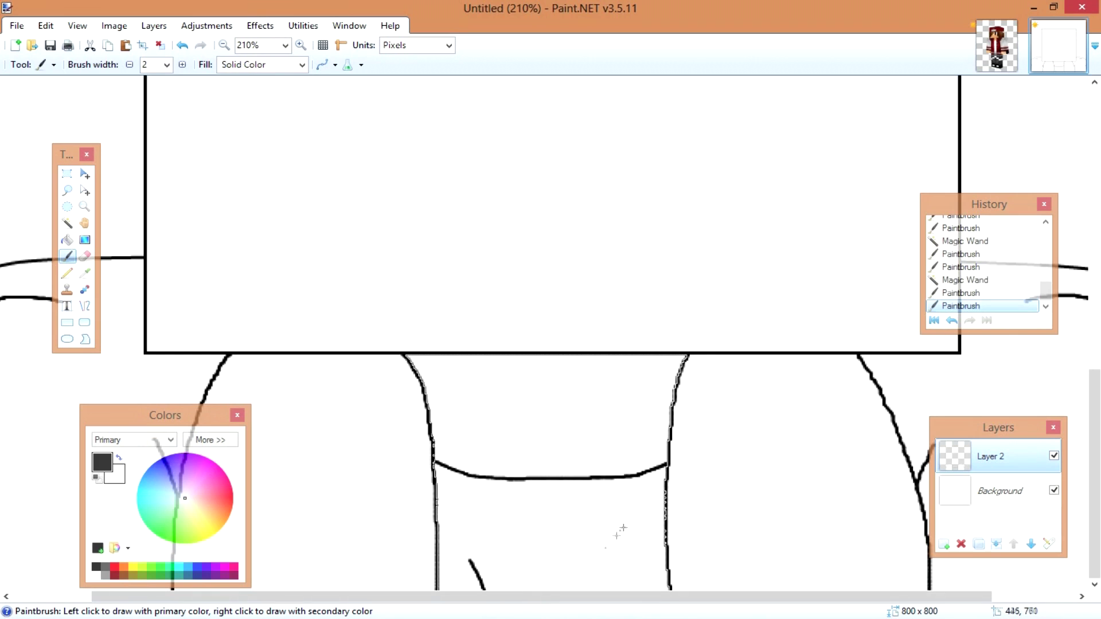
pyautogui.moveTo(619, 574); pyautogui.dragTo(619, 591)
pyautogui.hotkey('ctrl', 'd')
pyautogui.hotkey('ctrl', '-')
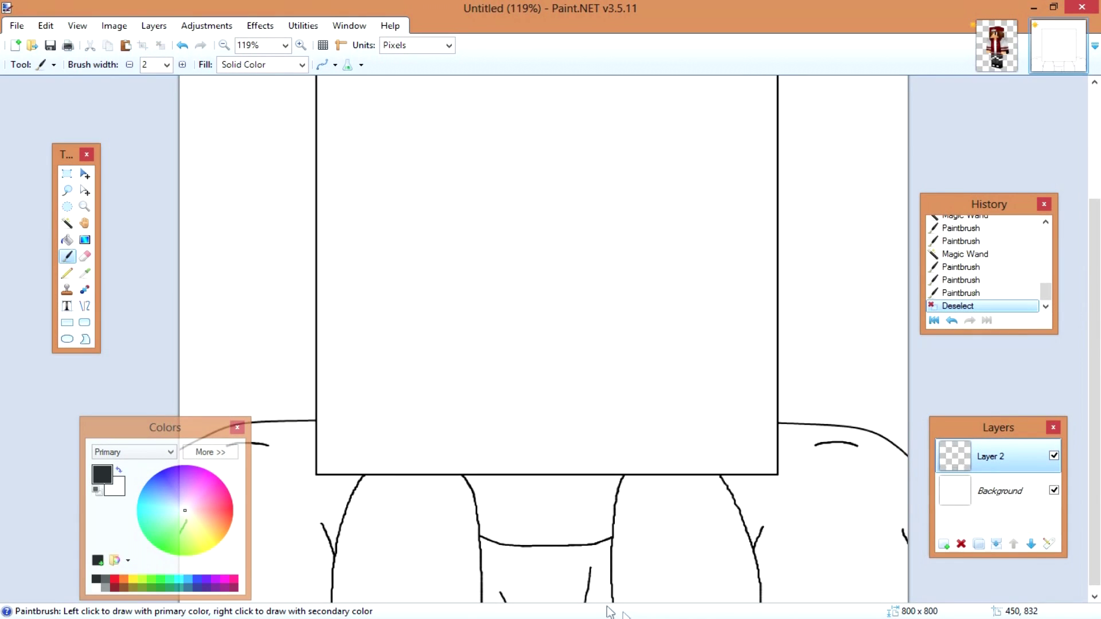
pyautogui.hotkey('ctrl', 'z')
pyautogui.moveTo(599, 600); pyautogui.dragTo(595, 587)
pyautogui.hotkey('ctrl', 'z')
pyautogui.hotkey('ctrl', 'd')
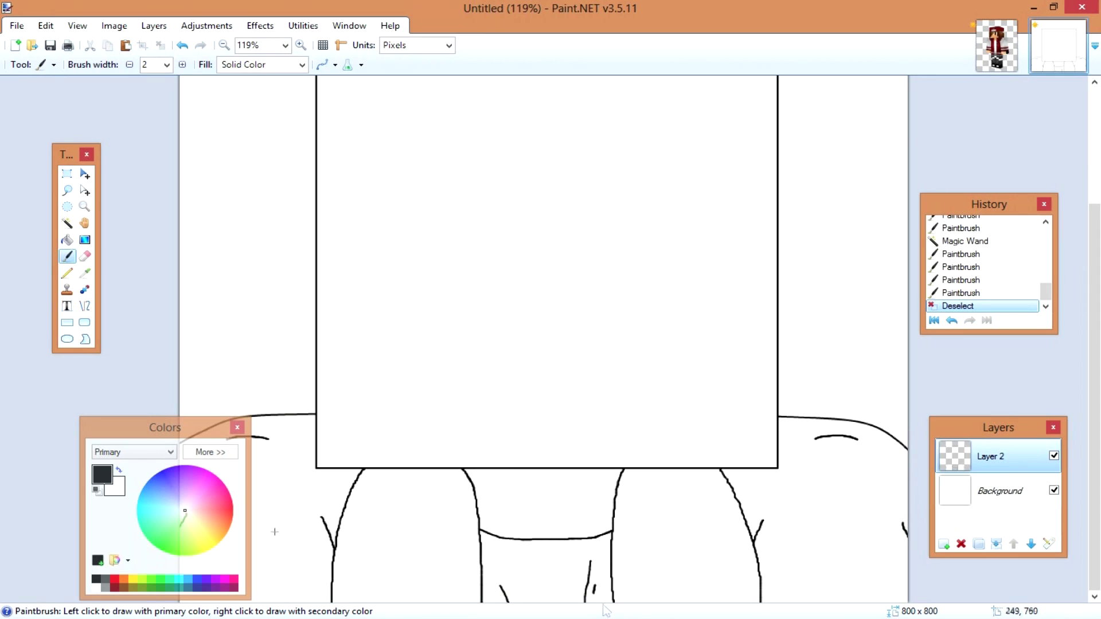
pyautogui.hotkey('ctrl', 'z')
pyautogui.hotkey('ctrl', 'z')
pyautogui.hotkey('ctrl', 'd')
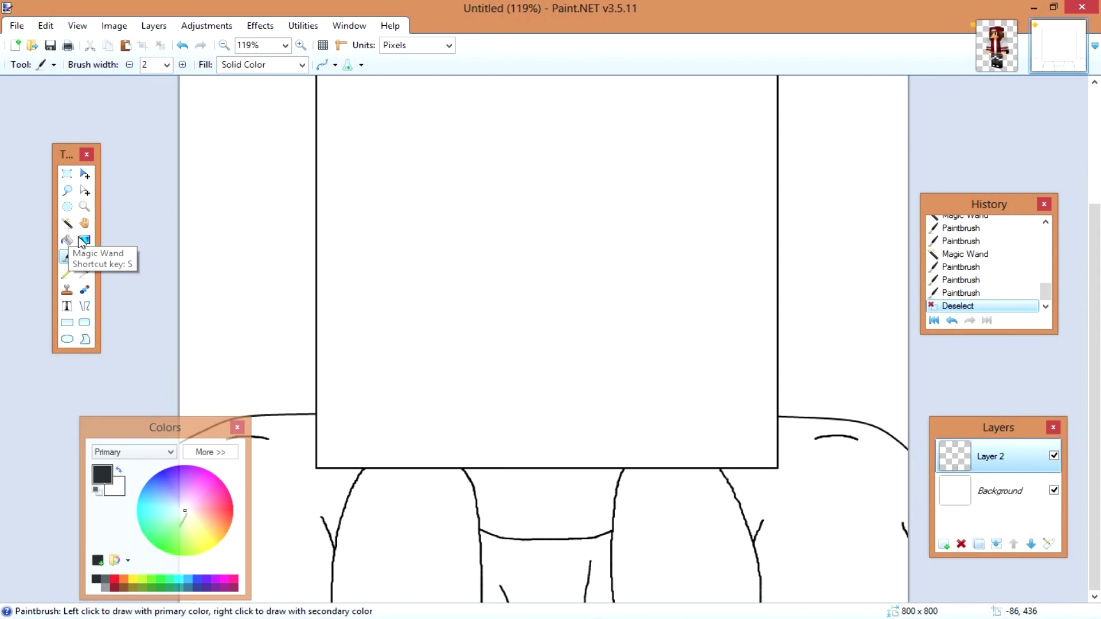
# Select both arm areas with the Magic Wand, ready the Paintbrush and move the Colors window clear of the left arm.
pyautogui.click(67, 226)
pyautogui.click(288, 471)
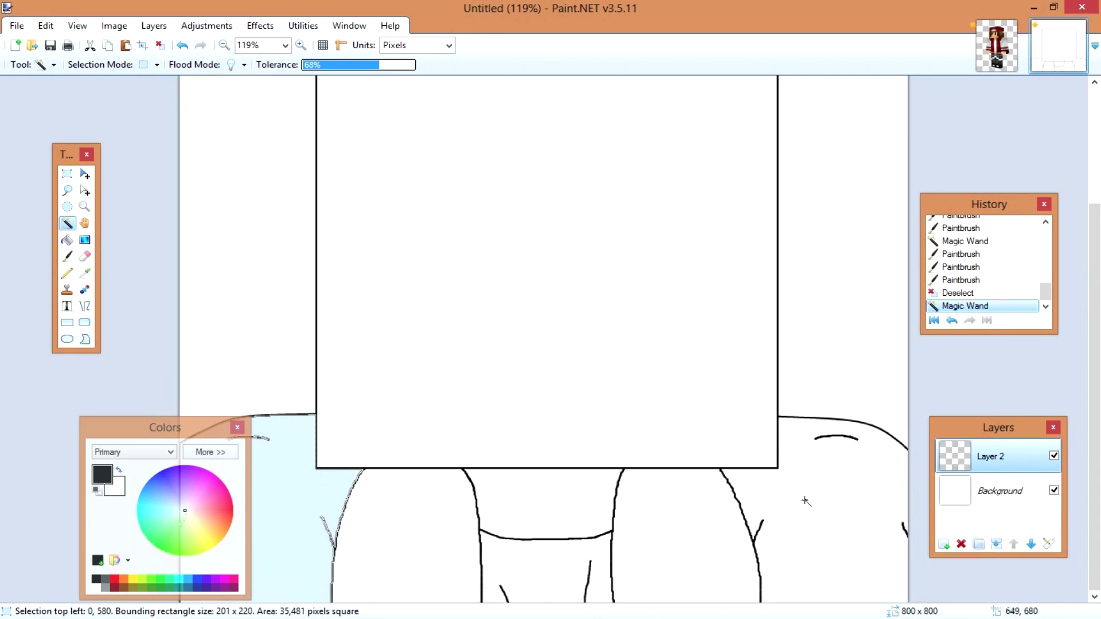
pyautogui.keyDown('ctrl'); pyautogui.click(816, 495); pyautogui.keyUp('ctrl')
pyautogui.click(67, 256)
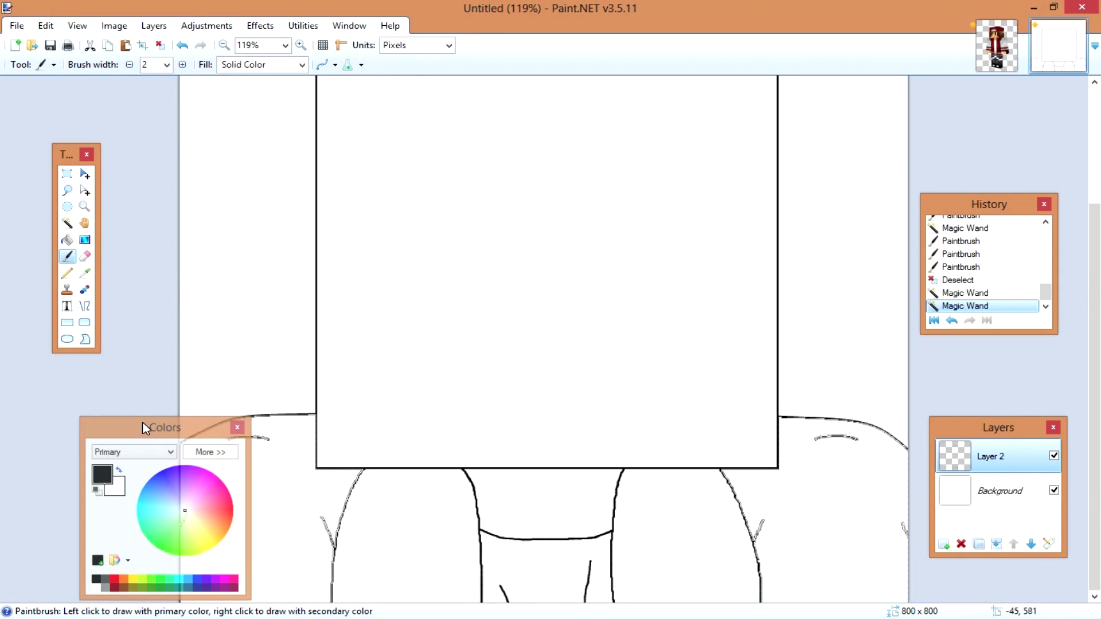
pyautogui.moveTo(120, 427); pyautogui.dragTo(20, 426)
pyautogui.moveTo(340, 542); pyautogui.dragTo(217, 478)
pyautogui.hotkey('ctrl', 'z')
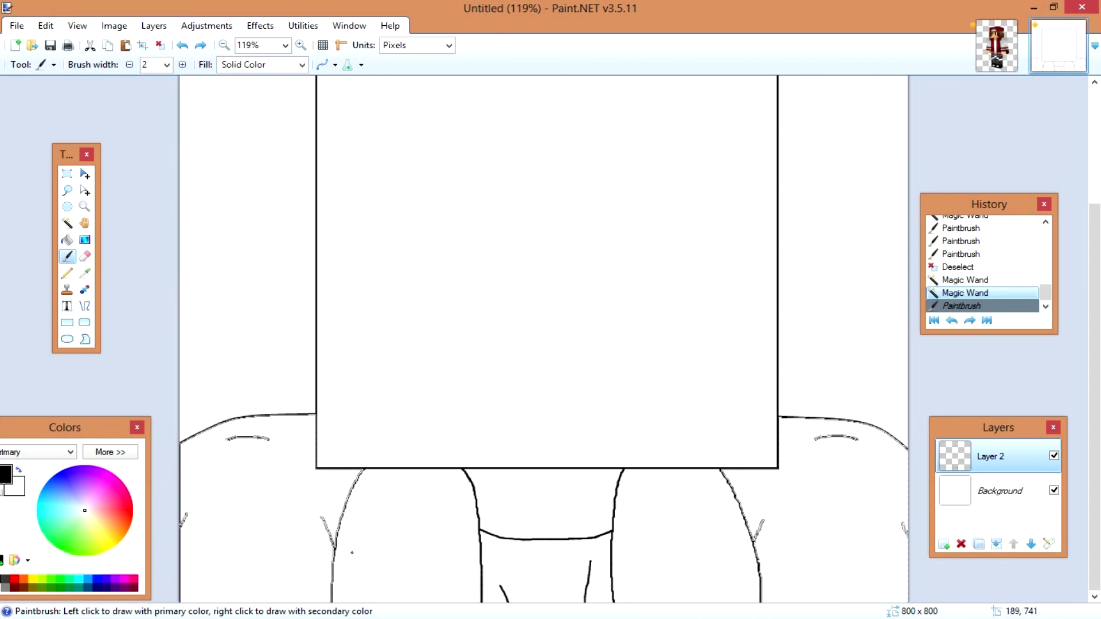
pyautogui.moveTo(269, 480); pyautogui.dragTo(196, 437)
pyautogui.hotkey('ctrl', 'z')
pyautogui.hotkey('ctrl', 'z')
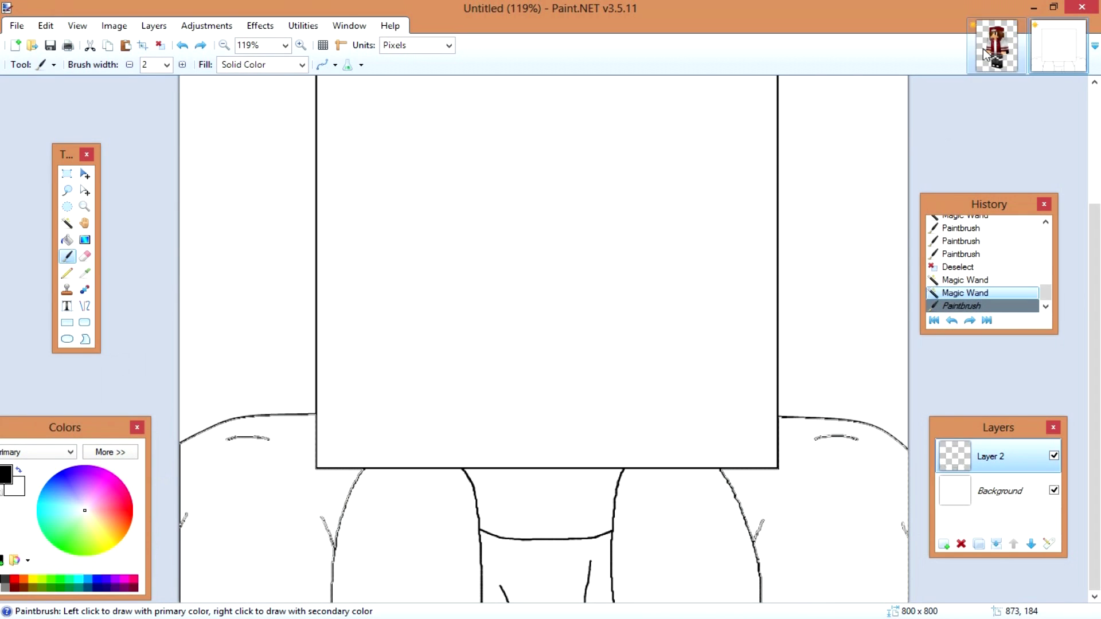
# Check the sleeves in the skin image and paint a sleeve seam on each arm from the shoulder top to the inner edge.
pyautogui.click(1006, 49)
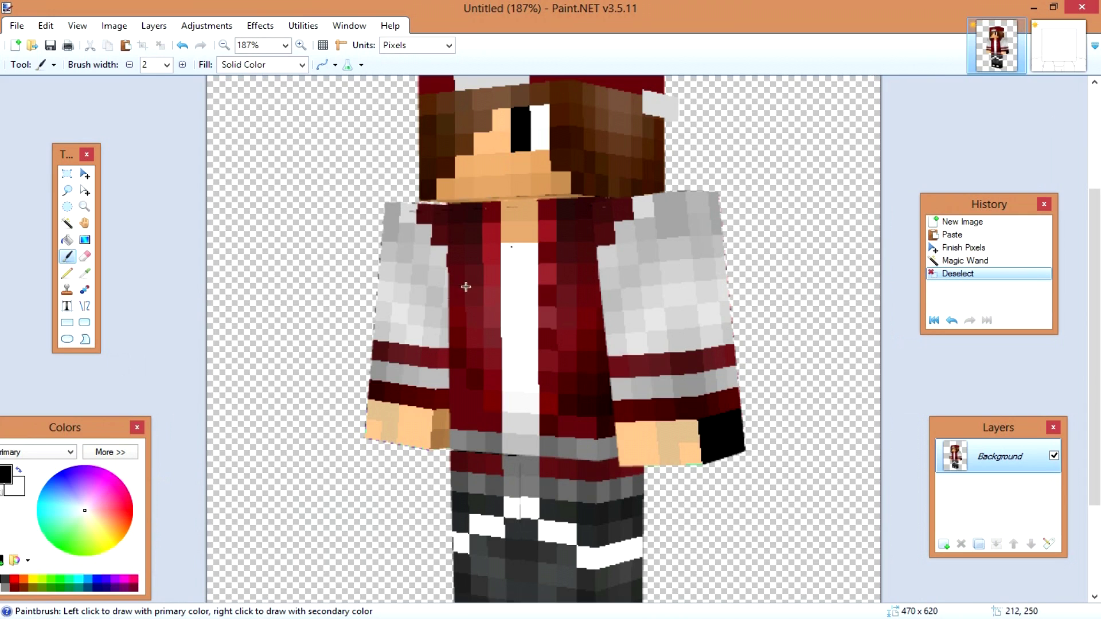
pyautogui.click(1058, 46)
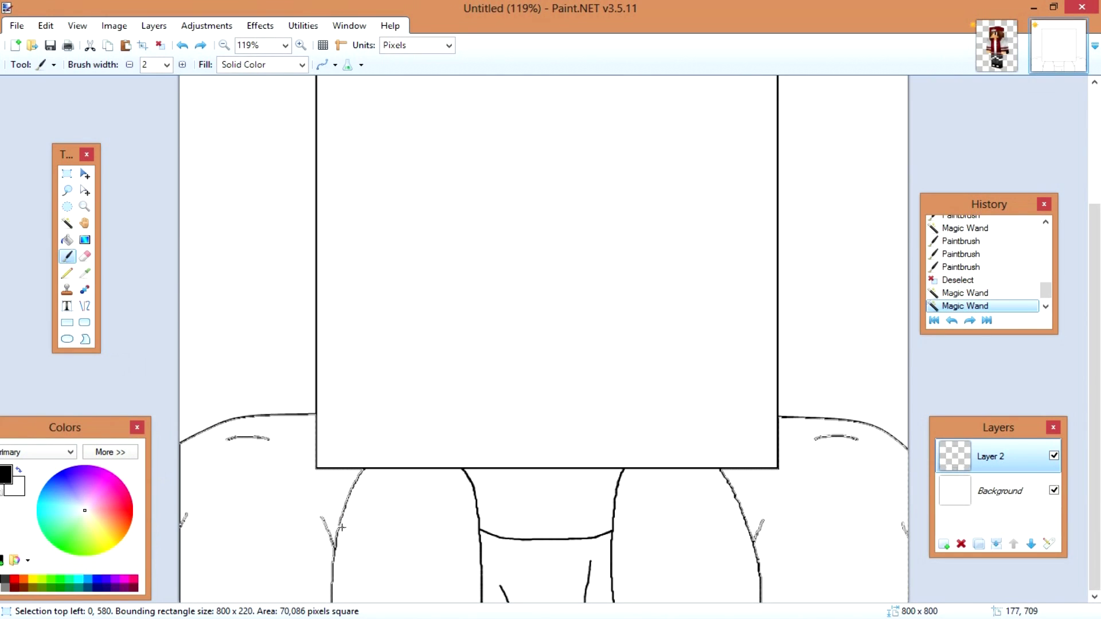
pyautogui.click(593, 501)
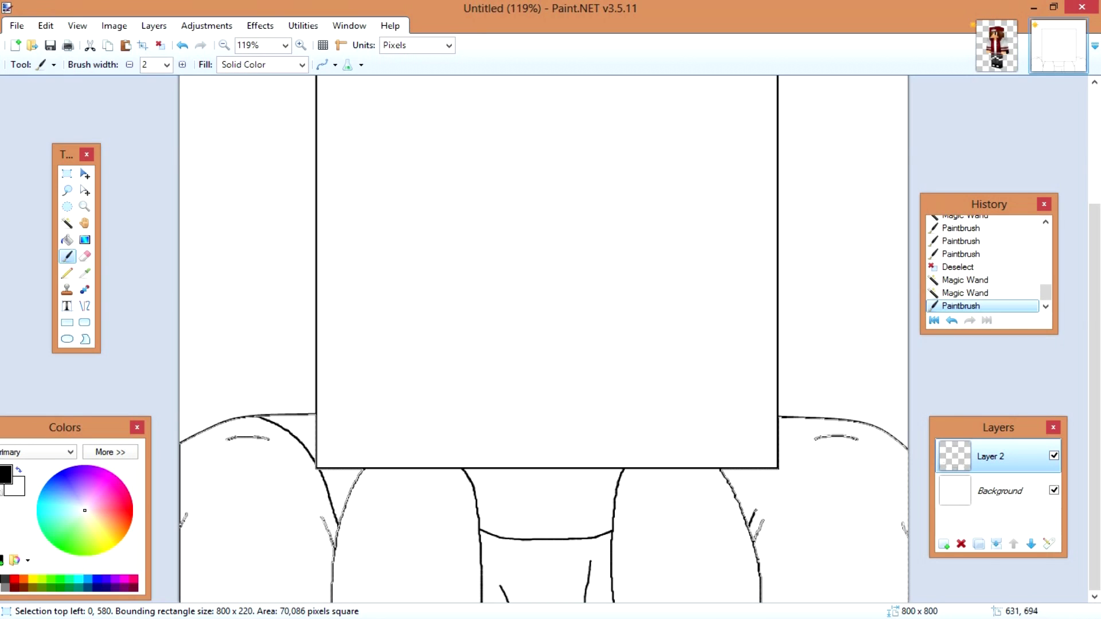
pyautogui.click(810, 420)
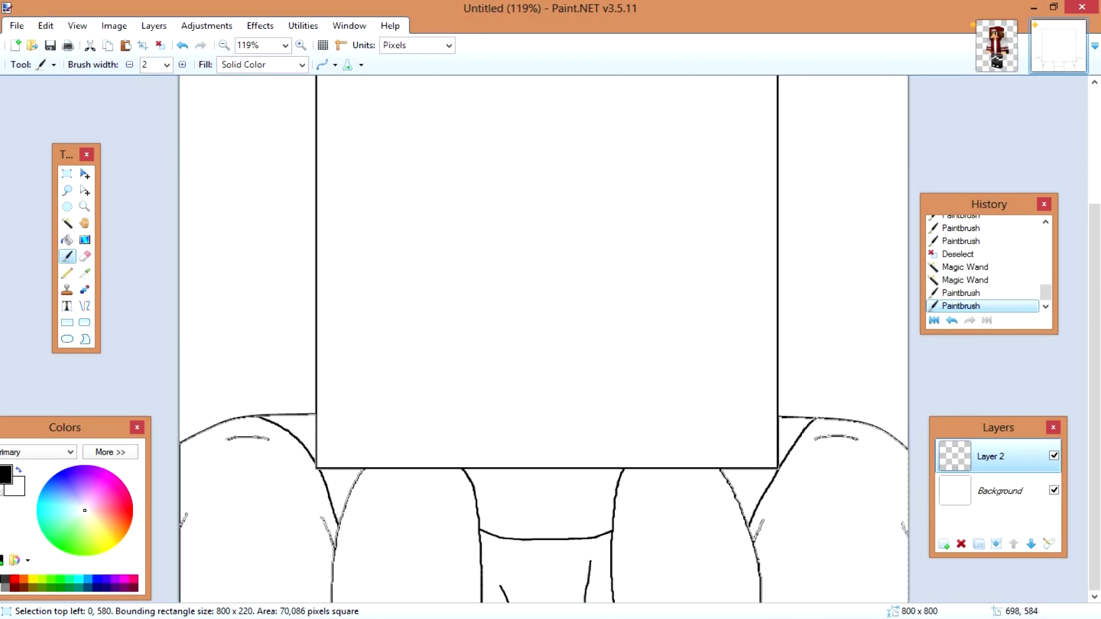
# Repaint the right arm's sleeve seam as a smooth curve from the shoulder top to the inner edge and clear the selection.
pyautogui.hotkey('ctrl', 'z')
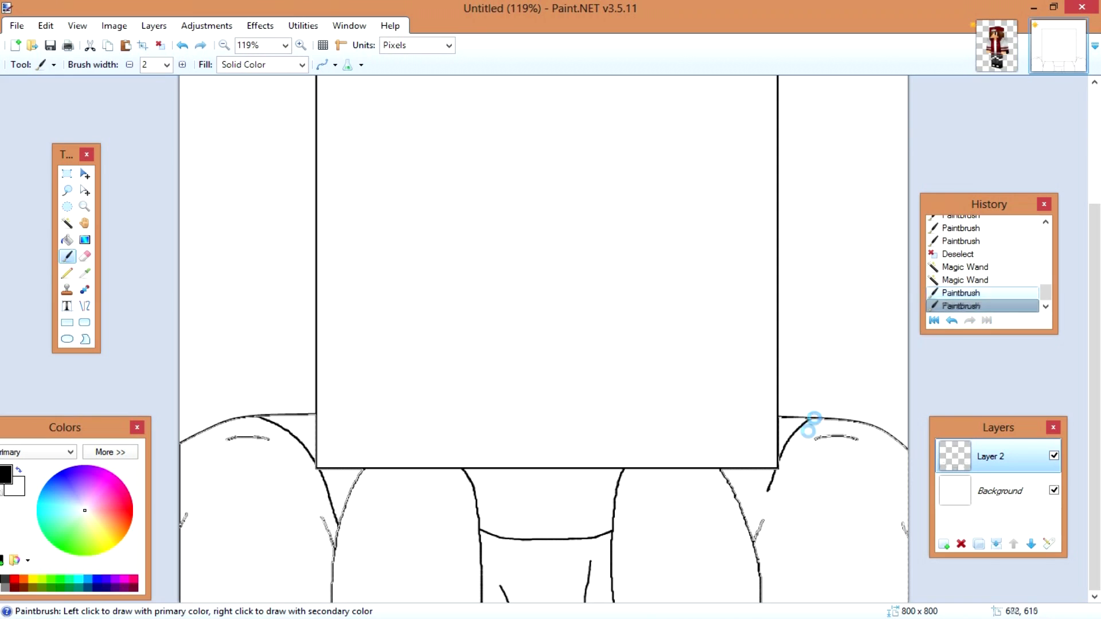
pyautogui.hotkey('ctrl', 'z')
pyautogui.moveTo(792, 441); pyautogui.dragTo(829, 416)
pyautogui.hotkey('ctrl', 'z')
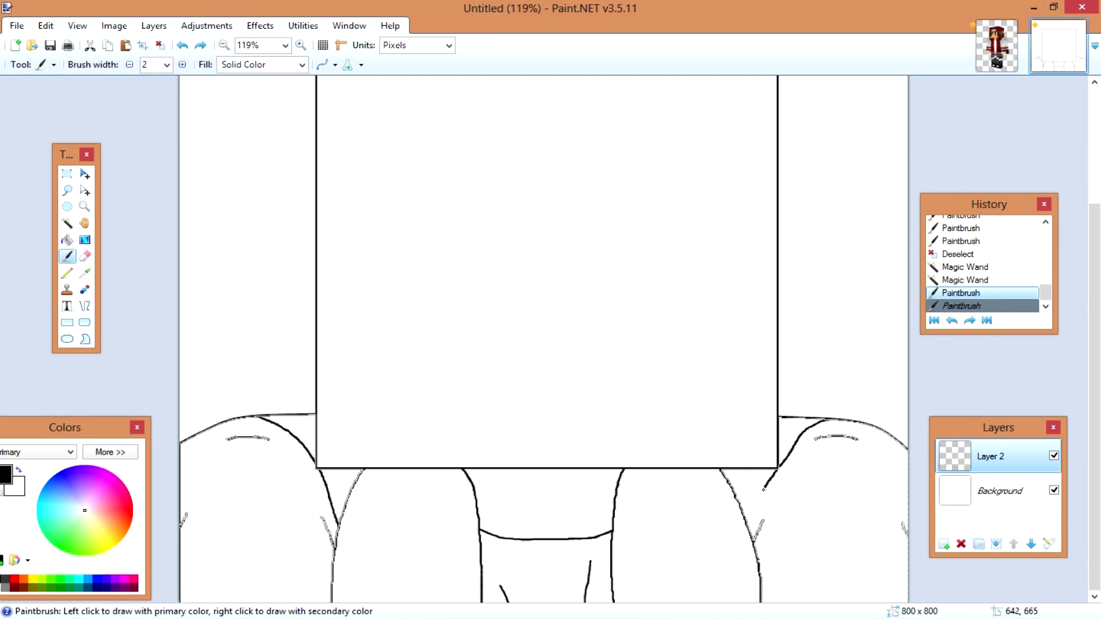
pyautogui.moveTo(796, 429); pyautogui.dragTo(810, 415)
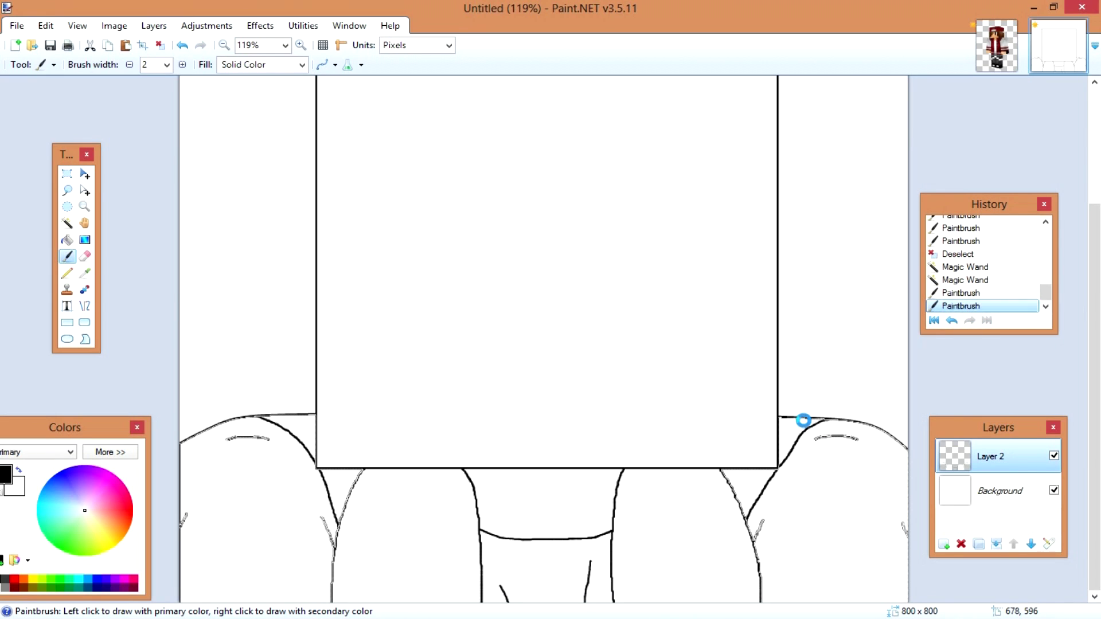
pyautogui.hotkey('ctrl', 'z')
pyautogui.moveTo(776, 454); pyautogui.dragTo(827, 417)
pyautogui.hotkey('ctrl', 'z')
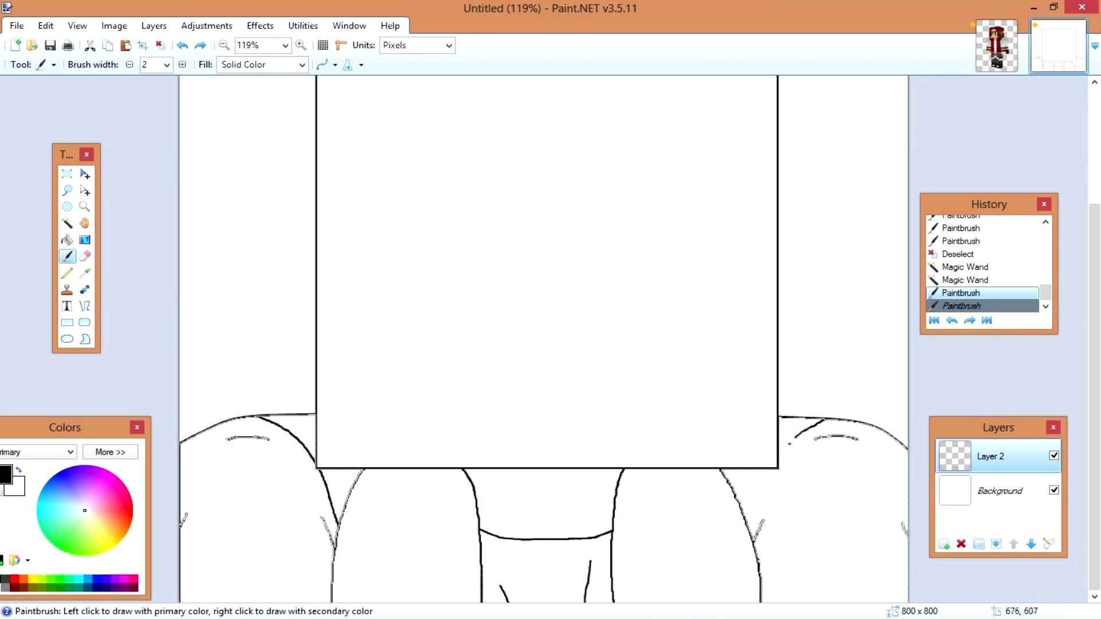
pyautogui.moveTo(748, 517); pyautogui.dragTo(752, 538)
pyautogui.hotkey('ctrl', 'd')
pyautogui.scroll(-2, 650, 587)
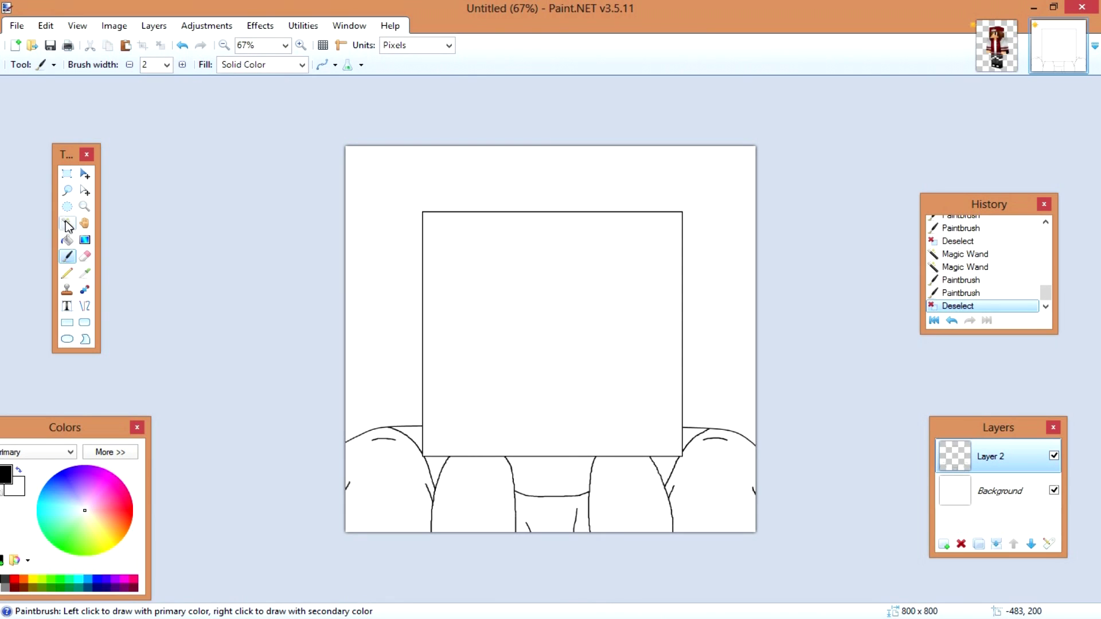
# Select the left and right arm areas together with the Magic Wand.
pyautogui.click(67, 223)
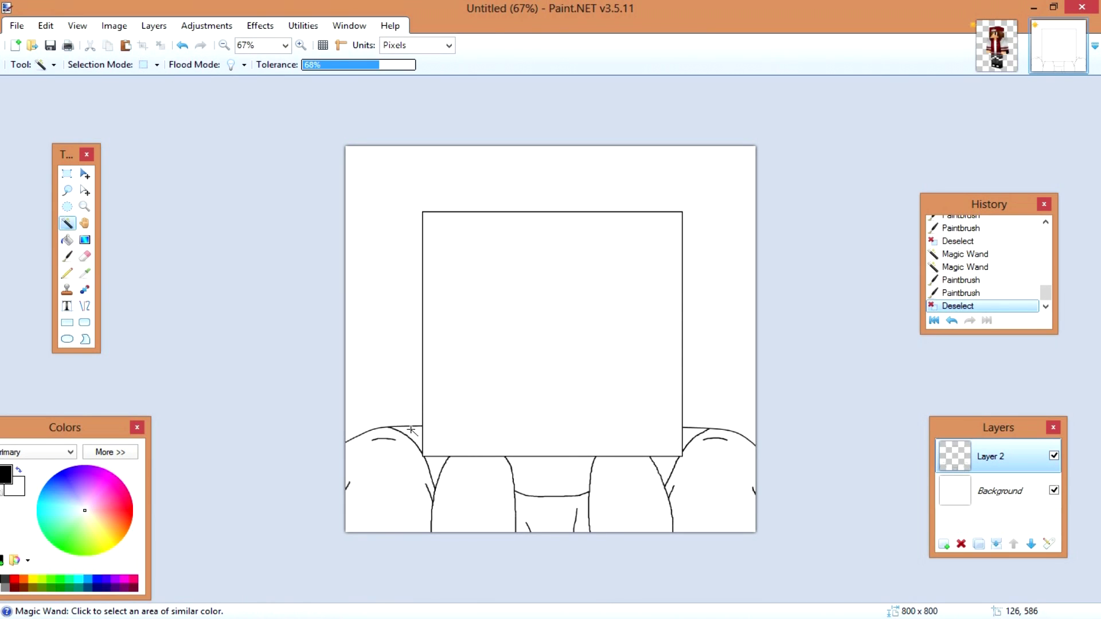
pyautogui.click(393, 484)
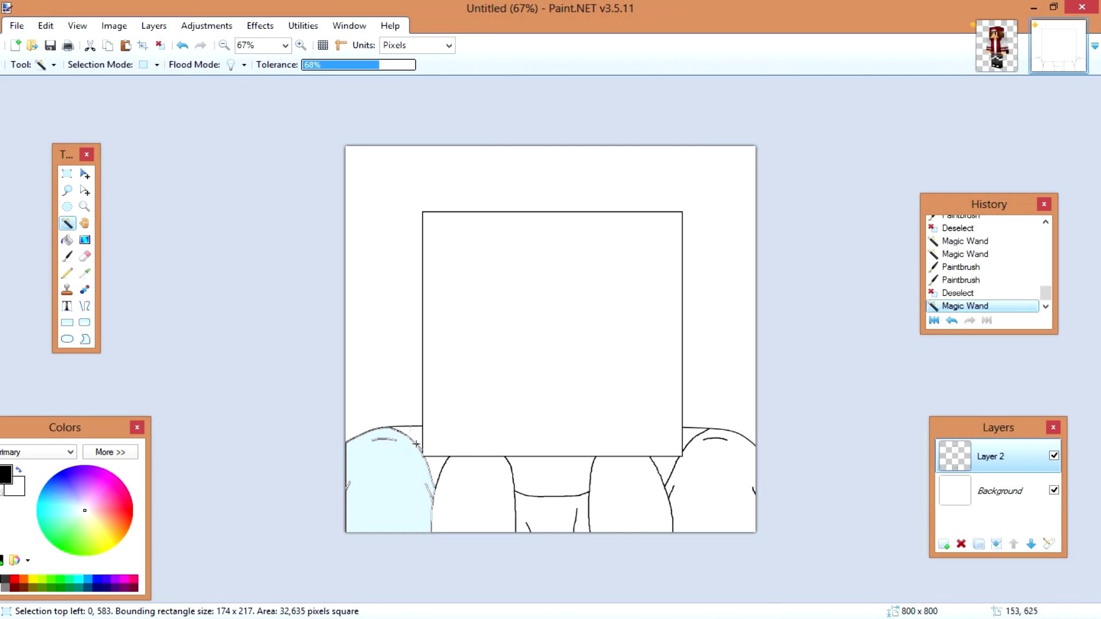
pyautogui.keyDown('ctrl'); pyautogui.click(696, 479); pyautogui.keyUp('ctrl')
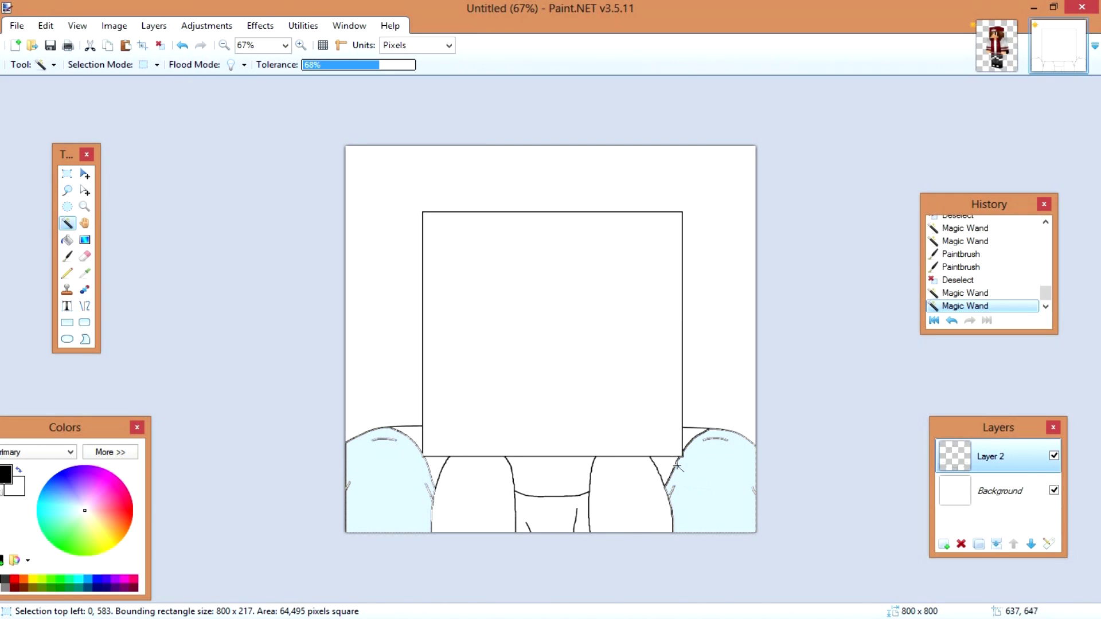
# Sample the skin image's darker shoulder grey as primary colour and the light grey of the lower sleeve as secondary colour.
pyautogui.click(997, 46)
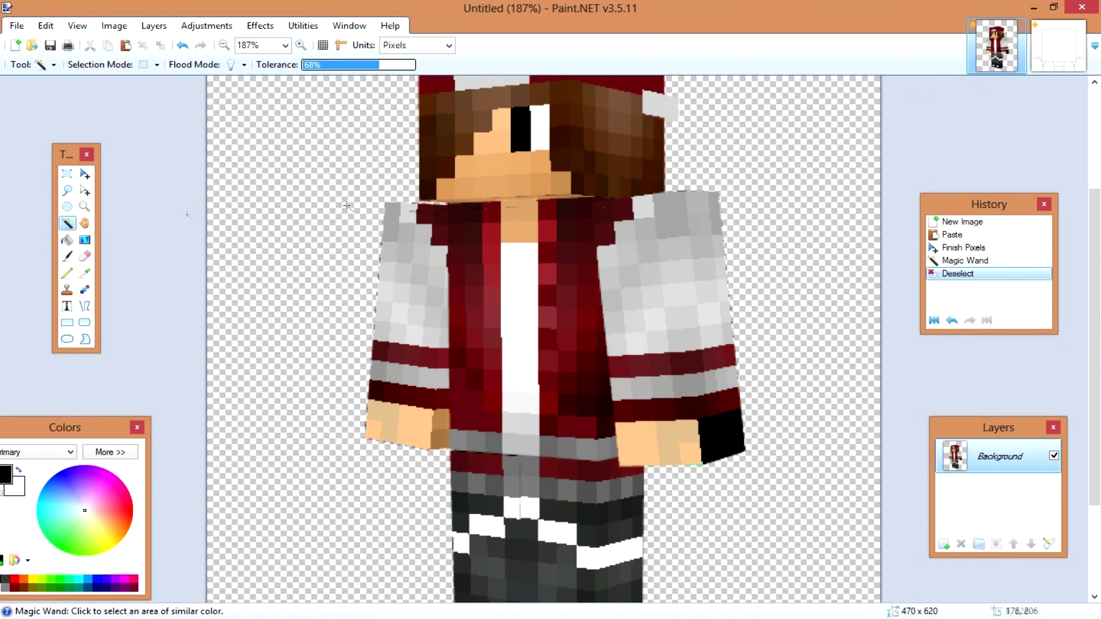
pyautogui.click(85, 272)
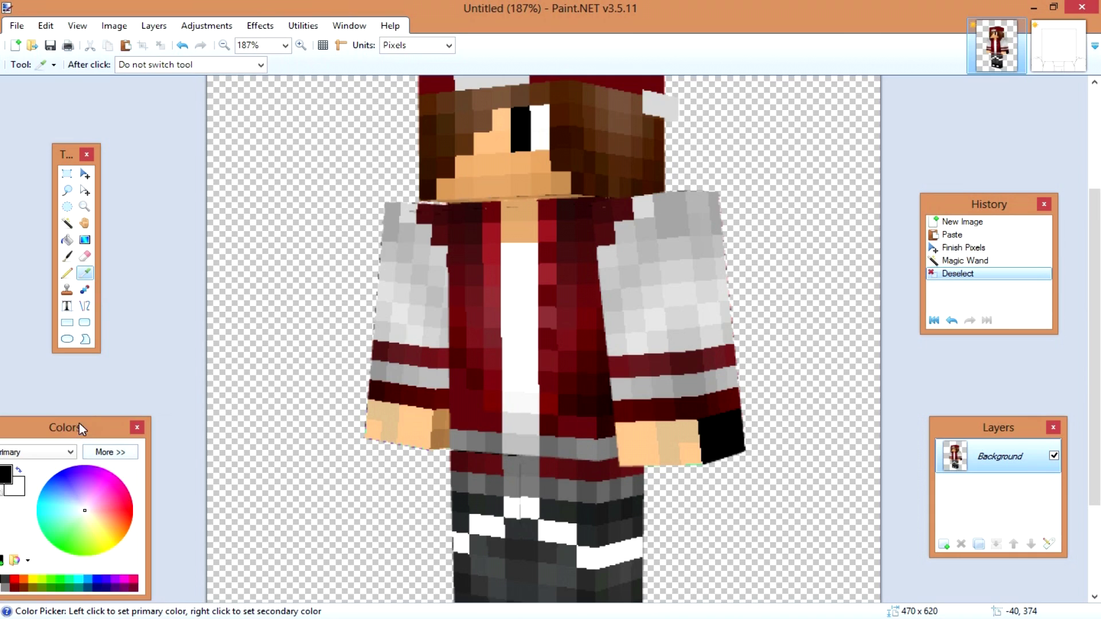
pyautogui.moveTo(81, 429); pyautogui.dragTo(130, 386)
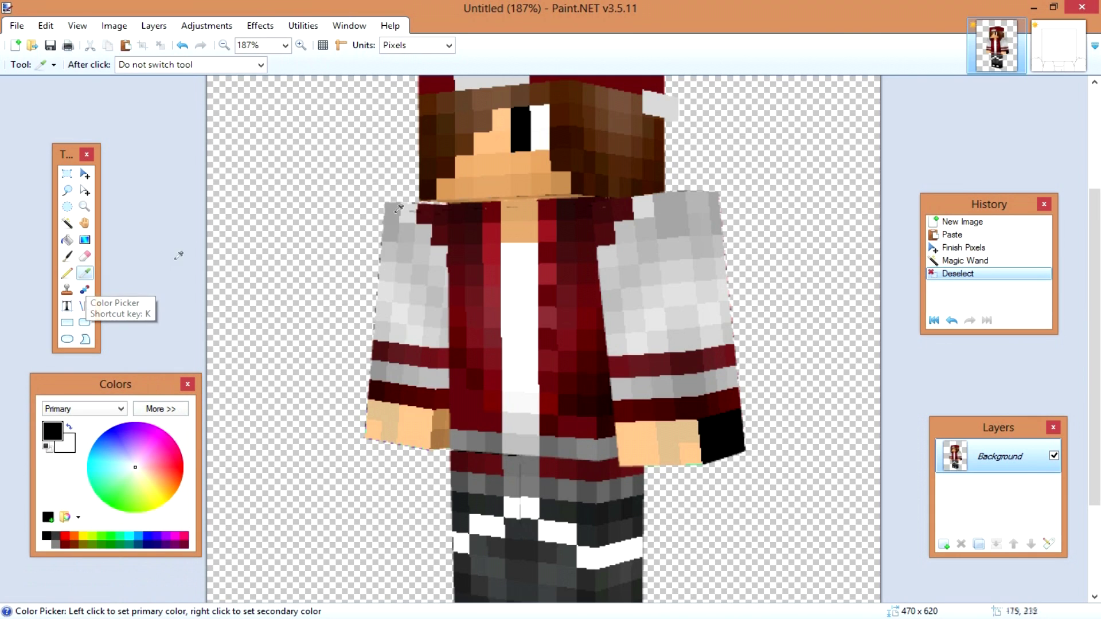
pyautogui.scroll(4, 398, 209)
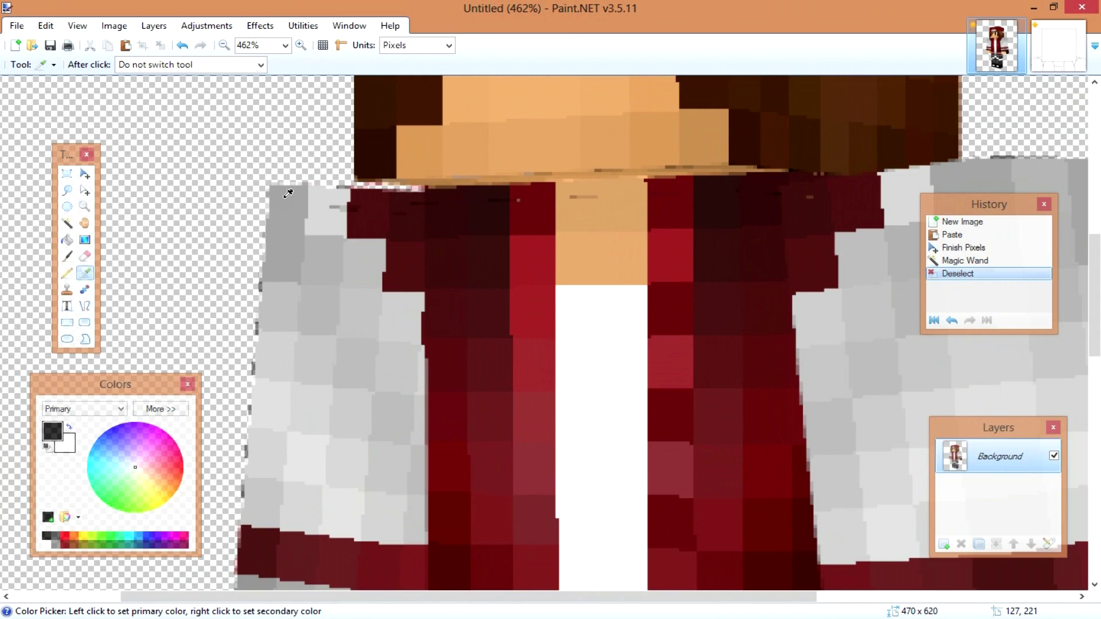
pyautogui.click(288, 194)
pyautogui.scroll(-3, 304, 224)
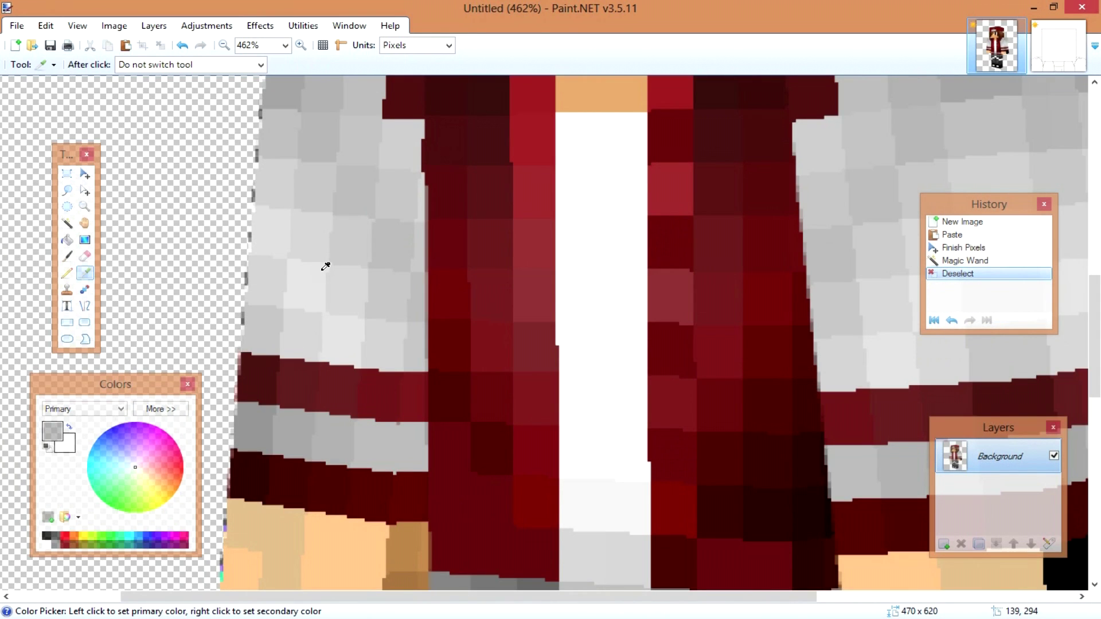
pyautogui.rightClick(345, 334)
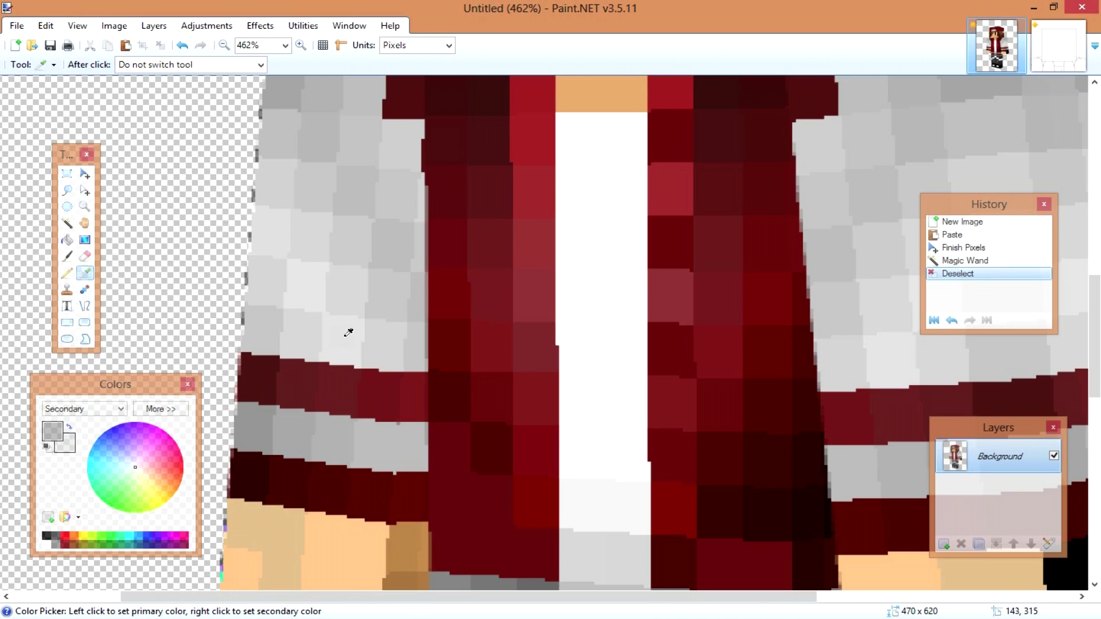
# Fill both selected arms in the drawing with a radial grey gradient running from the shirt's centre outward past the right arm.
pyautogui.click(1057, 45)
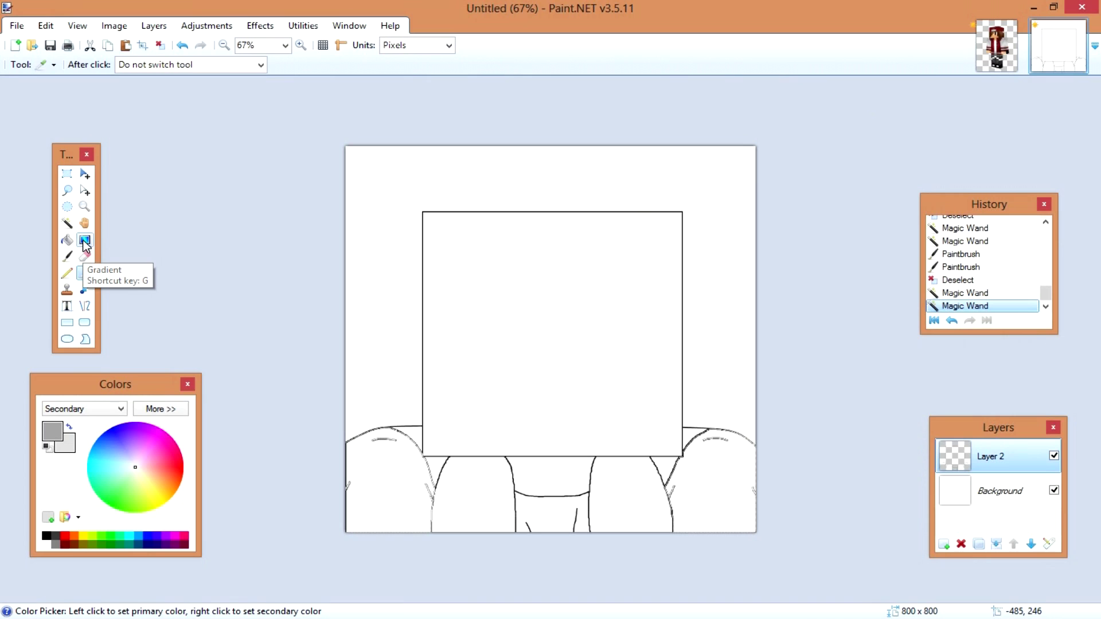
pyautogui.click(84, 241)
pyautogui.click(130, 66)
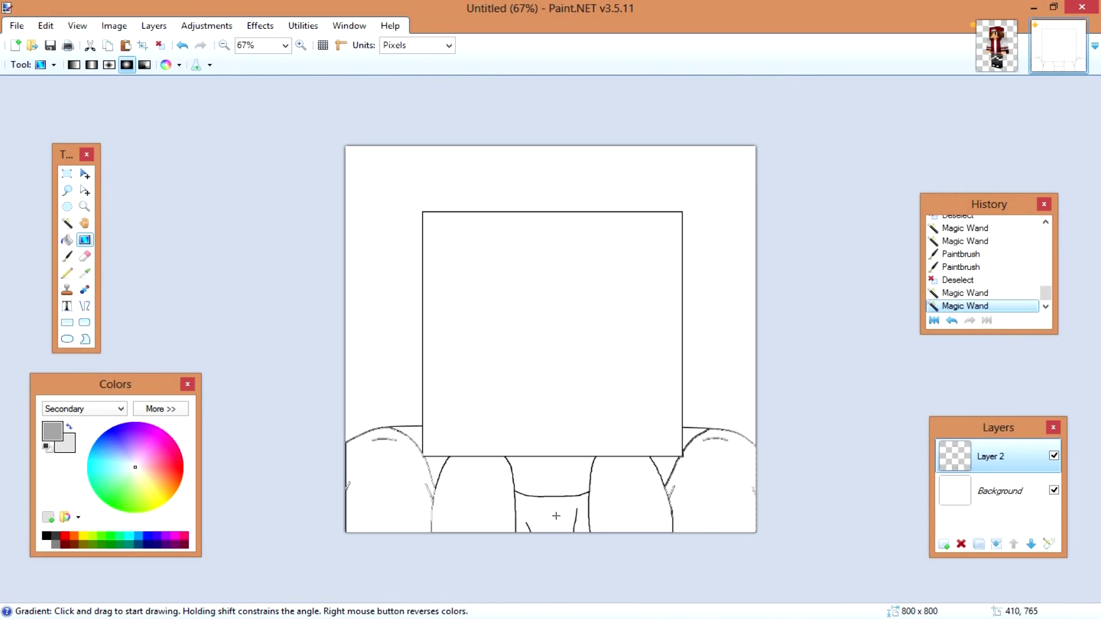
pyautogui.moveTo(554, 517); pyautogui.dragTo(784, 512)
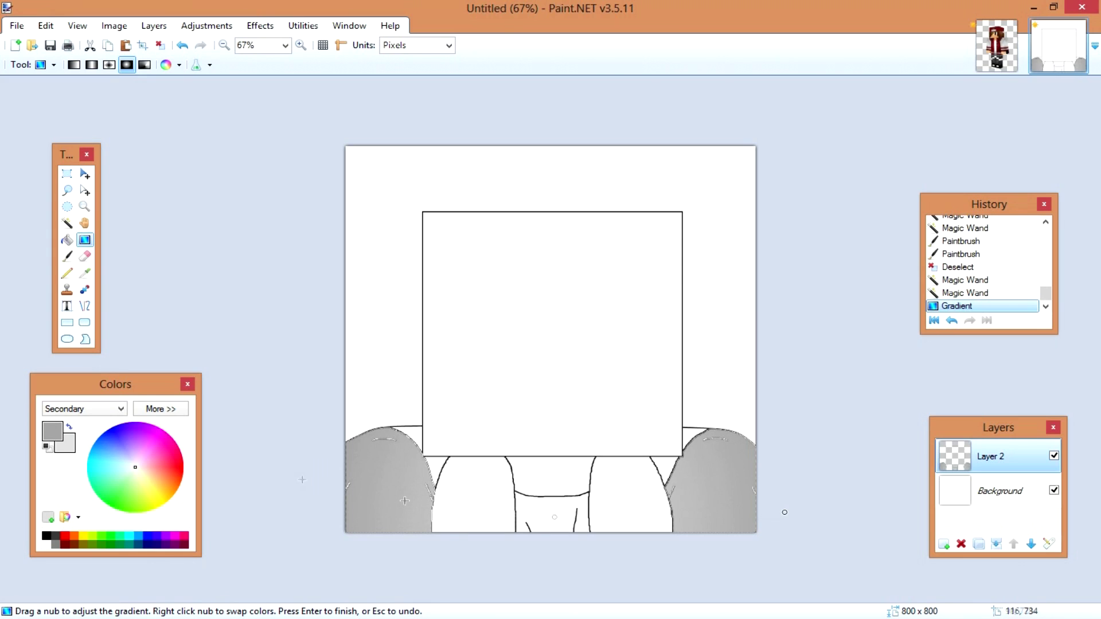
# Paint darker grey shadows with a brush width of 6 along the upper sides of the left arm's inner, shoulder and outer folds.
pyautogui.click(69, 258)
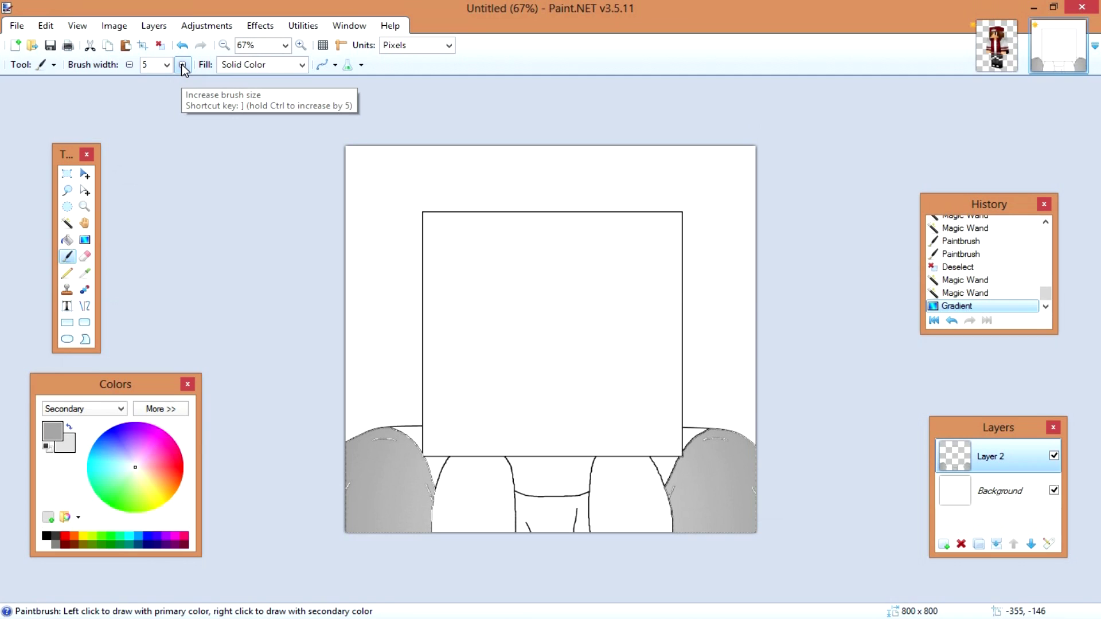
pyautogui.click(182, 64)
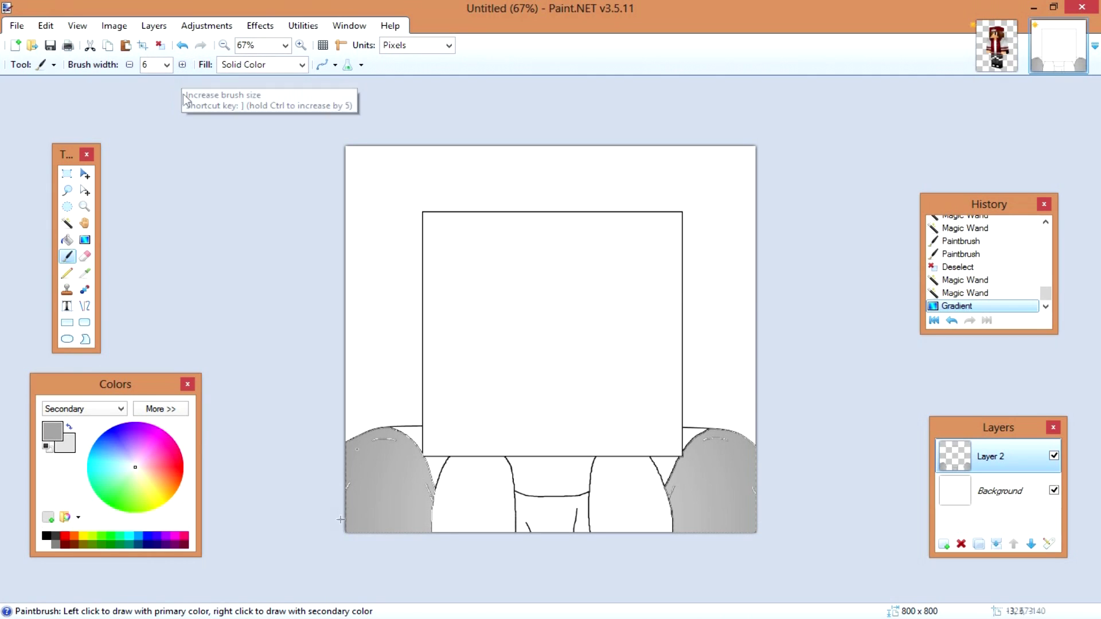
pyautogui.scroll(4, 277, 553)
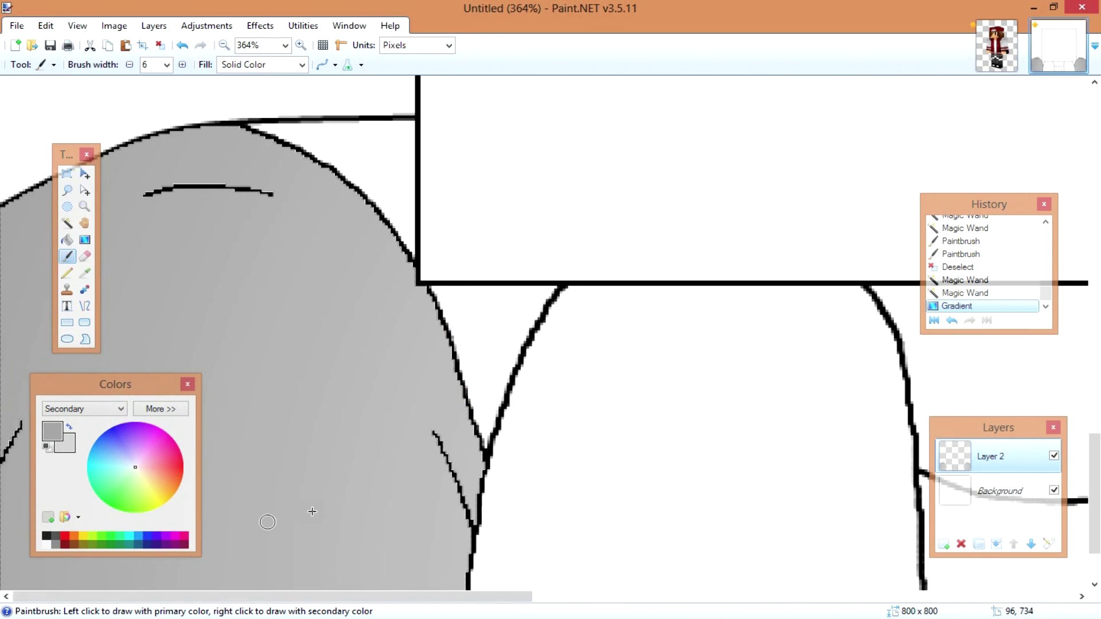
pyautogui.scroll(1, 432, 509)
pyautogui.moveTo(444, 392); pyautogui.dragTo(496, 528)
pyautogui.scroll(5, 344, 493)
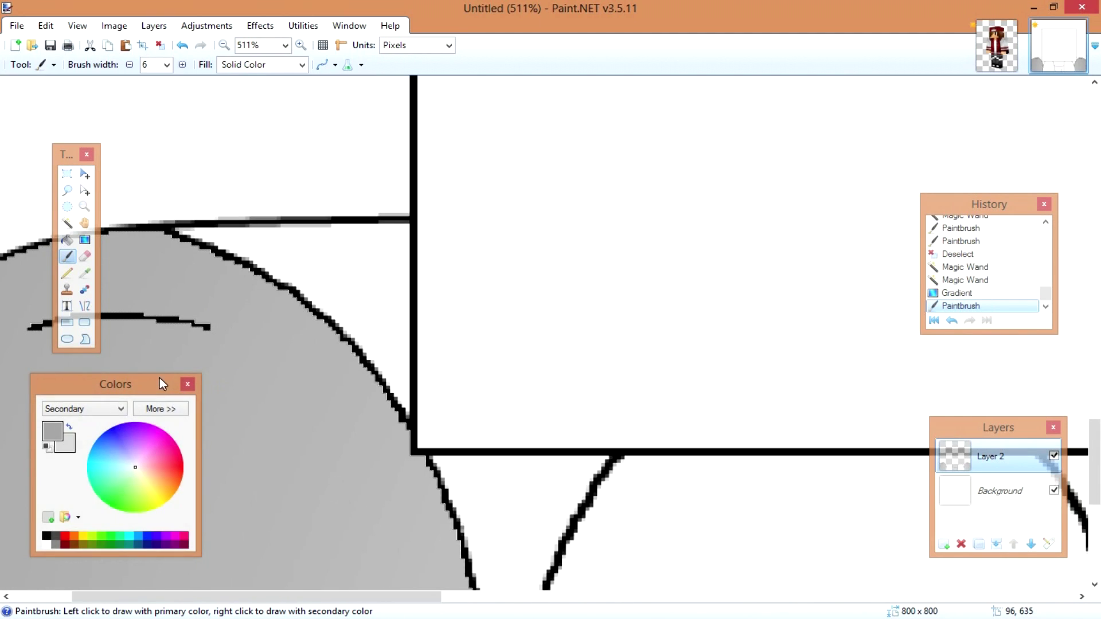
pyautogui.hscroll(-3, 172, 355)
pyautogui.moveTo(262, 308); pyautogui.dragTo(386, 317)
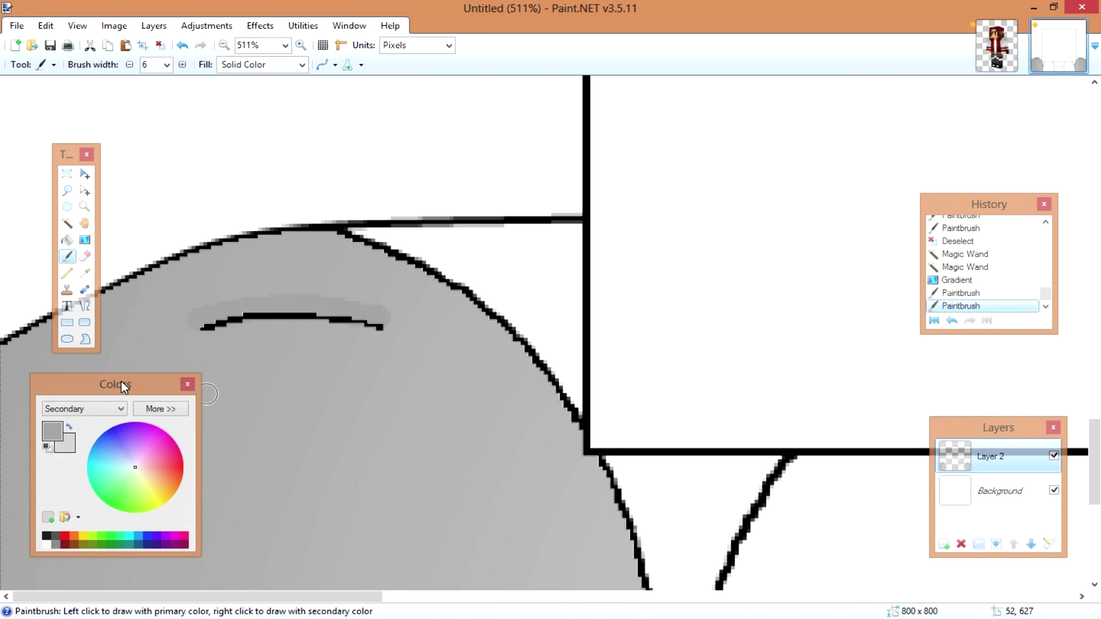
pyautogui.scroll(-6, 121, 381)
pyautogui.moveTo(1, 347); pyautogui.dragTo(31, 330)
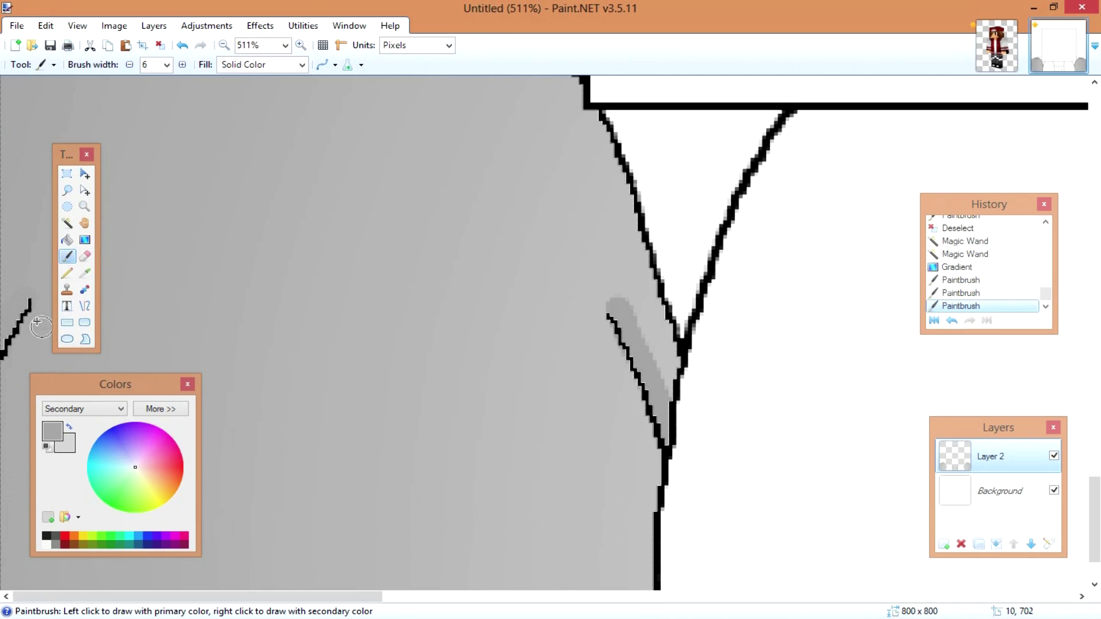
# Set the brush width to 4 and paint a light grey highlight beneath the left arm's outer fold.
pyautogui.click(166, 65)
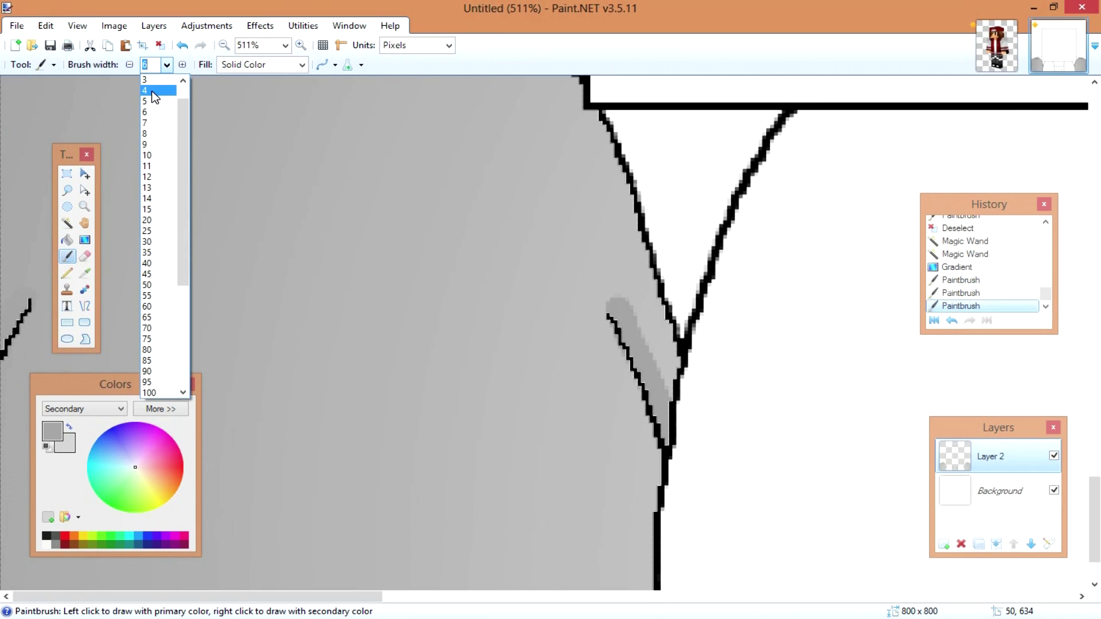
pyautogui.click(155, 90)
pyautogui.moveTo(35, 299)
pyautogui.mouseDown()
pyautogui.moveTo(11, 351)
pyautogui.moveTo(38, 307)
pyautogui.moveTo(24, 328)
pyautogui.mouseUp()
pyautogui.hotkey('ctrl', 'z')
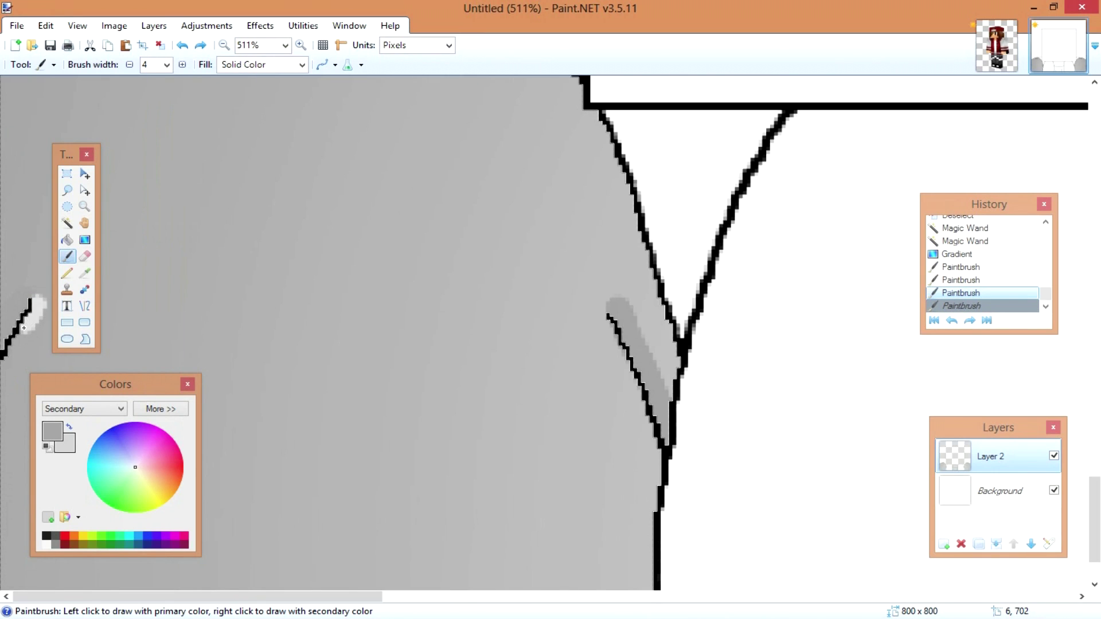
pyautogui.moveTo(1, 366); pyautogui.dragTo(1, 366)
# Paint light grey highlights along the left arm's inner fold, down its inner edge and beneath its shoulder fold.
pyautogui.moveTo(597, 316)
pyautogui.mouseDown()
pyautogui.moveTo(656, 461)
pyautogui.moveTo(642, 569)
pyautogui.mouseUp()
pyautogui.scroll(-2, 642, 569)
pyautogui.moveTo(642, 473); pyautogui.dragTo(645, 594)
pyautogui.rightClick(644, 597)
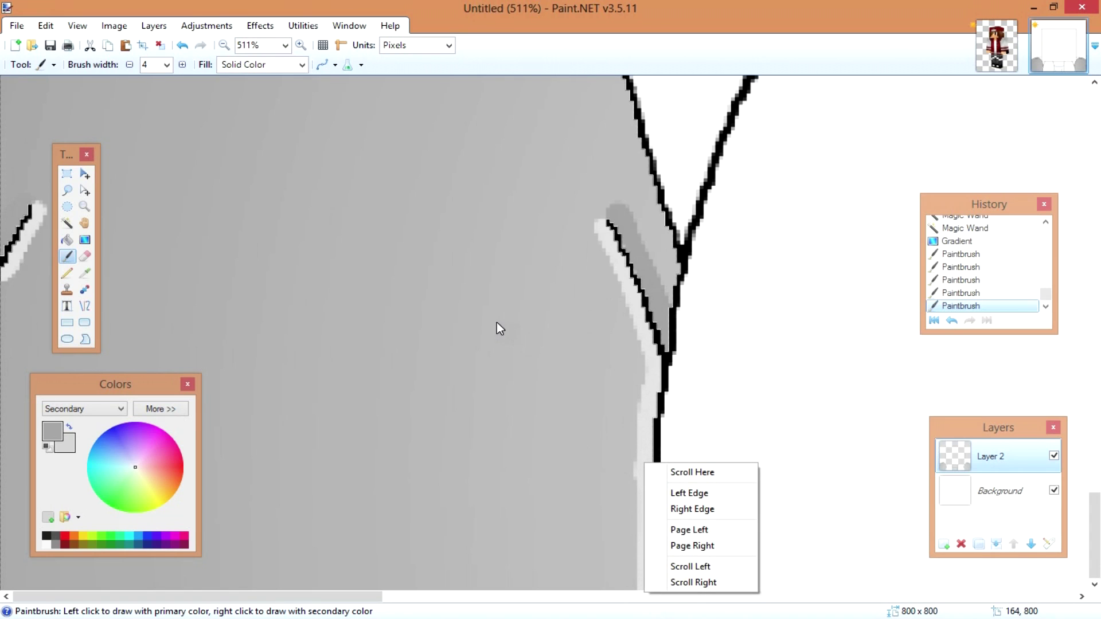
pyautogui.click(787, 267)
pyautogui.hotkey('ctrl', 'z')
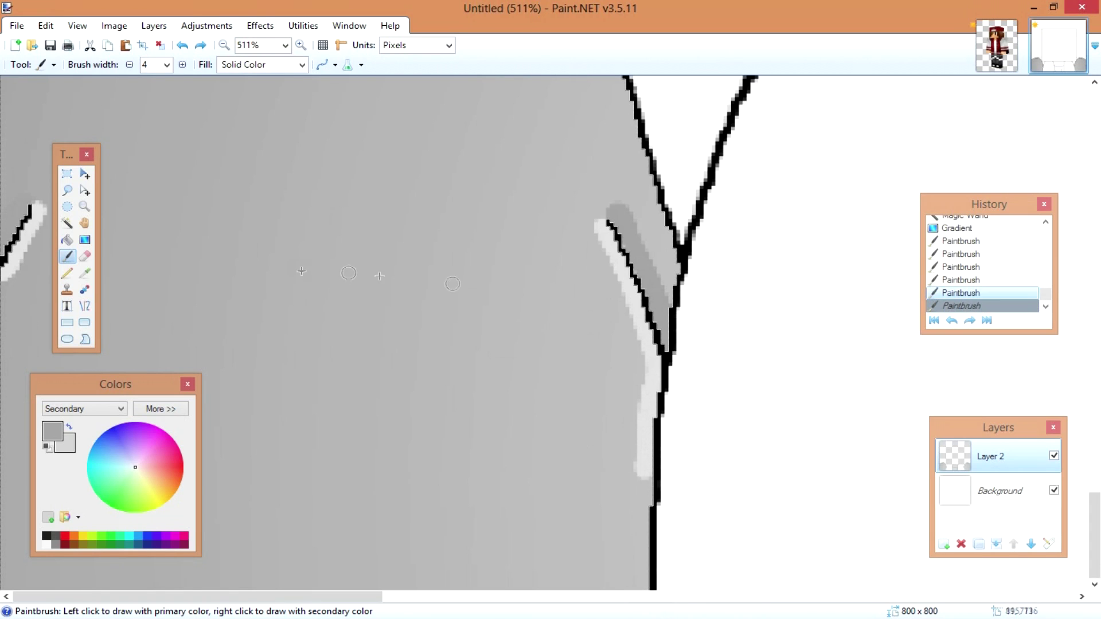
pyautogui.hotkey('ctrl', 'y')
pyautogui.scroll(5, 436, 309)
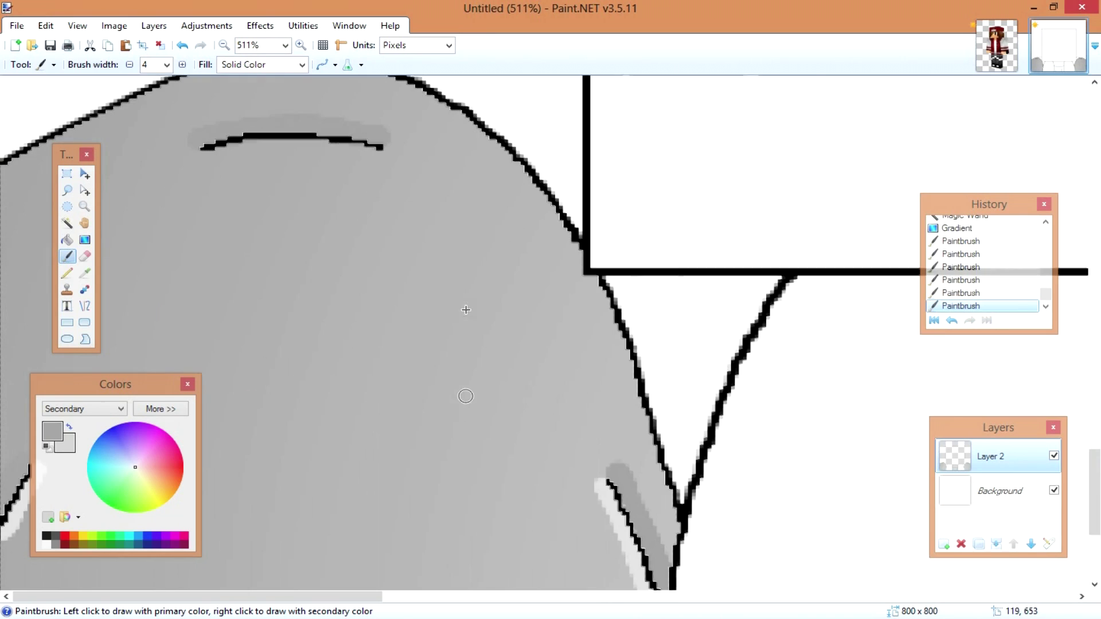
pyautogui.moveTo(221, 154); pyautogui.dragTo(375, 153)
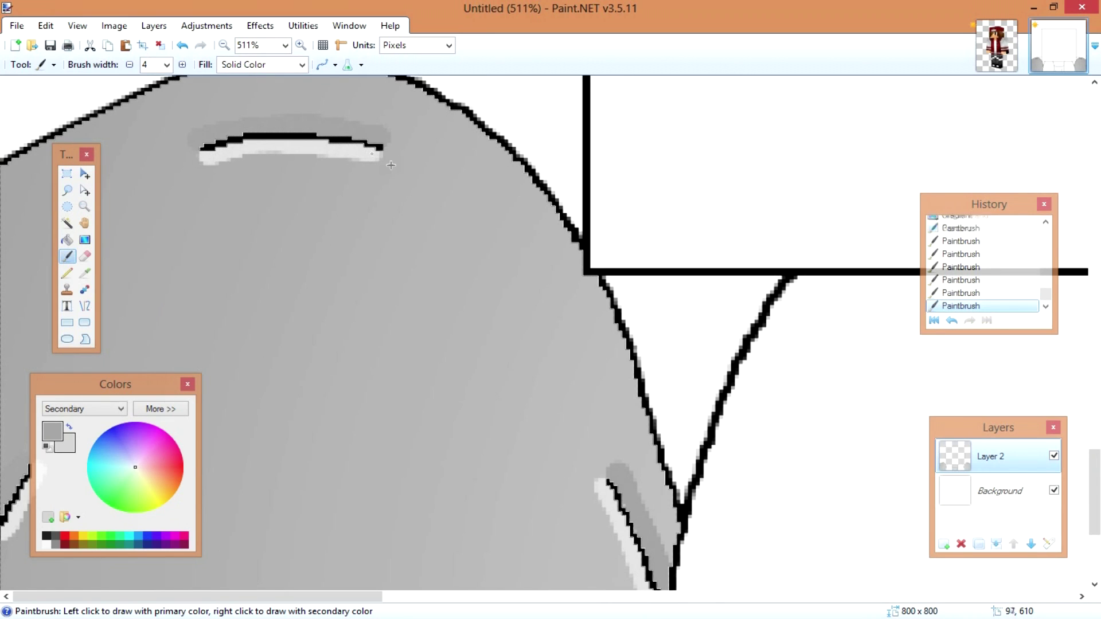
pyautogui.moveTo(444, 207)
pyautogui.mouseDown()
pyautogui.moveTo(413, 469)
pyautogui.moveTo(536, 232)
pyautogui.mouseUp()
pyautogui.scroll(-3, 502, 276)
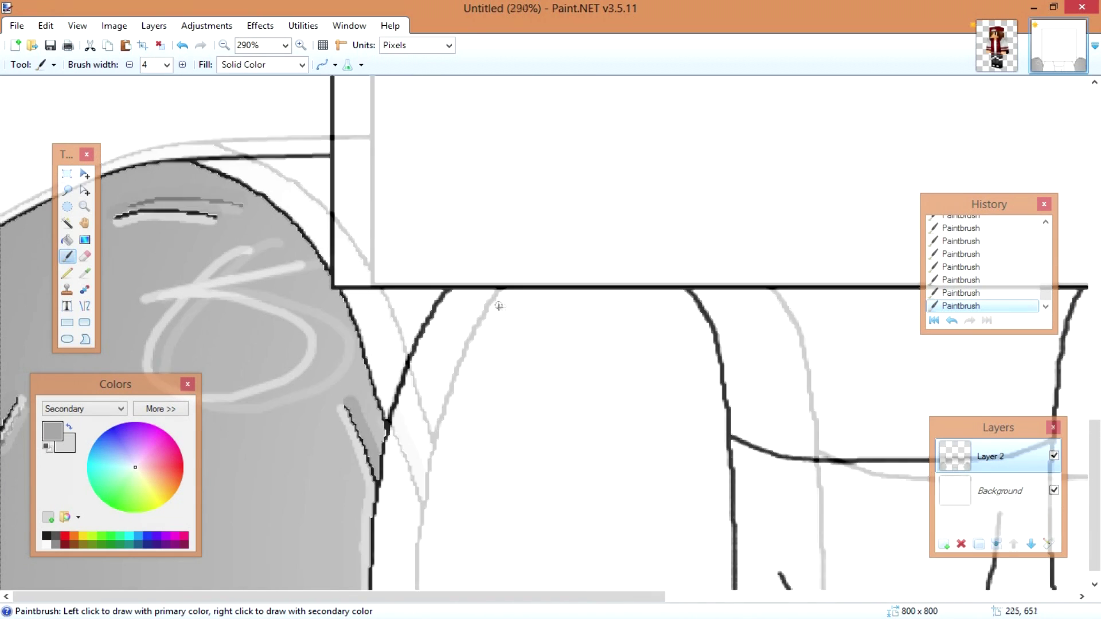
pyautogui.hotkey('ctrl', 'z')
# Paint a light grey highlight beneath the right arm's inner fold.
pyautogui.scroll(-1, 459, 312)
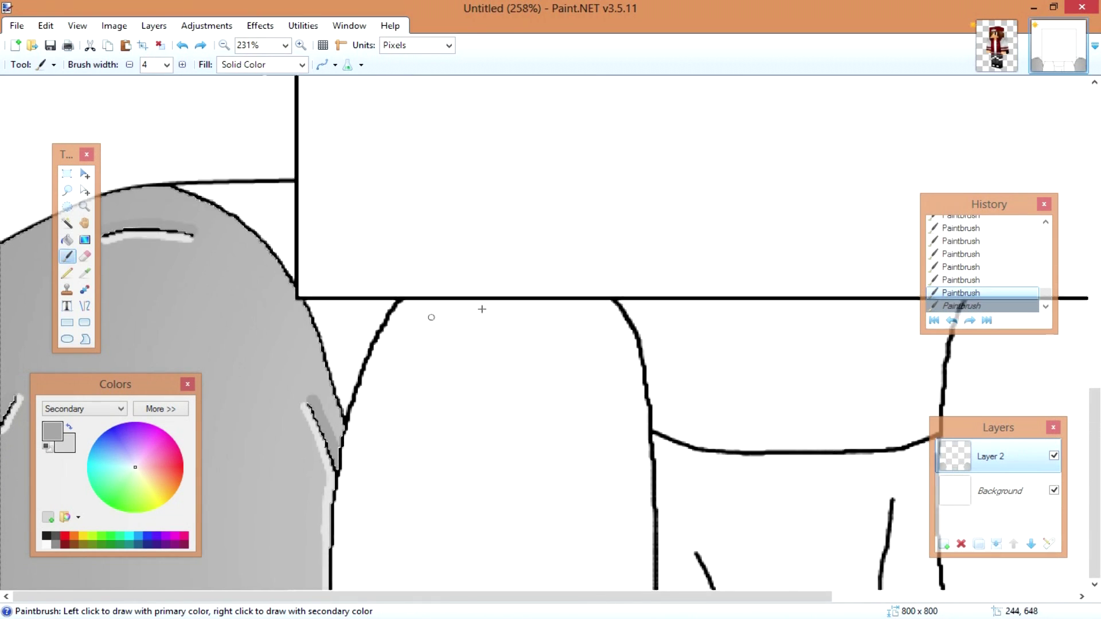
pyautogui.hscroll(5, 478, 323)
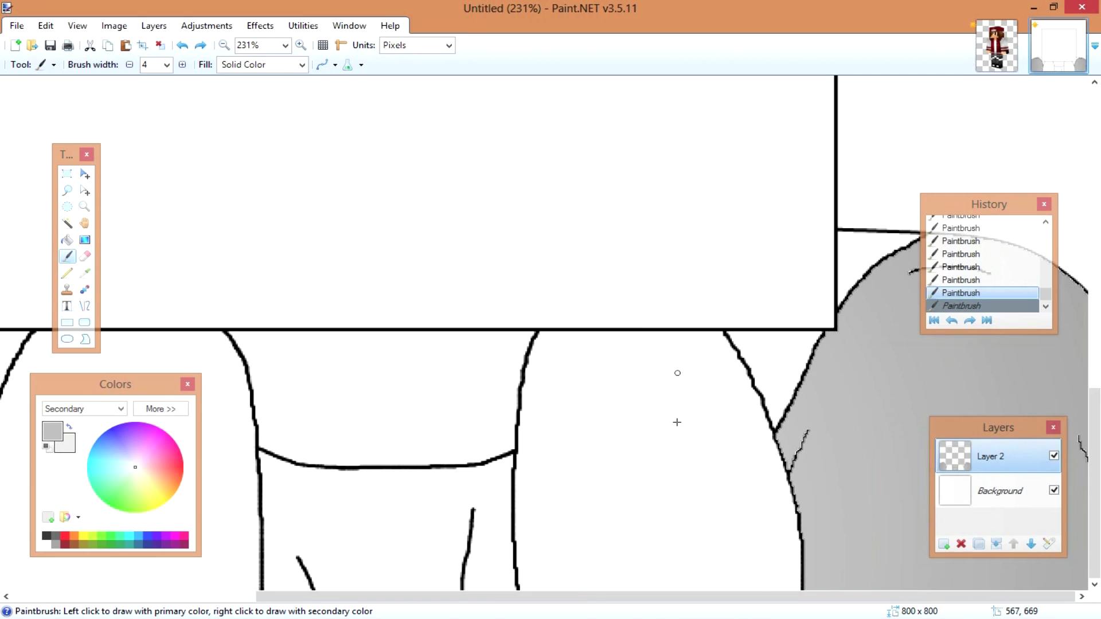
pyautogui.scroll(4, 677, 422)
pyautogui.hscroll(3, 683, 381)
pyautogui.moveTo(610, 328); pyautogui.dragTo(556, 473)
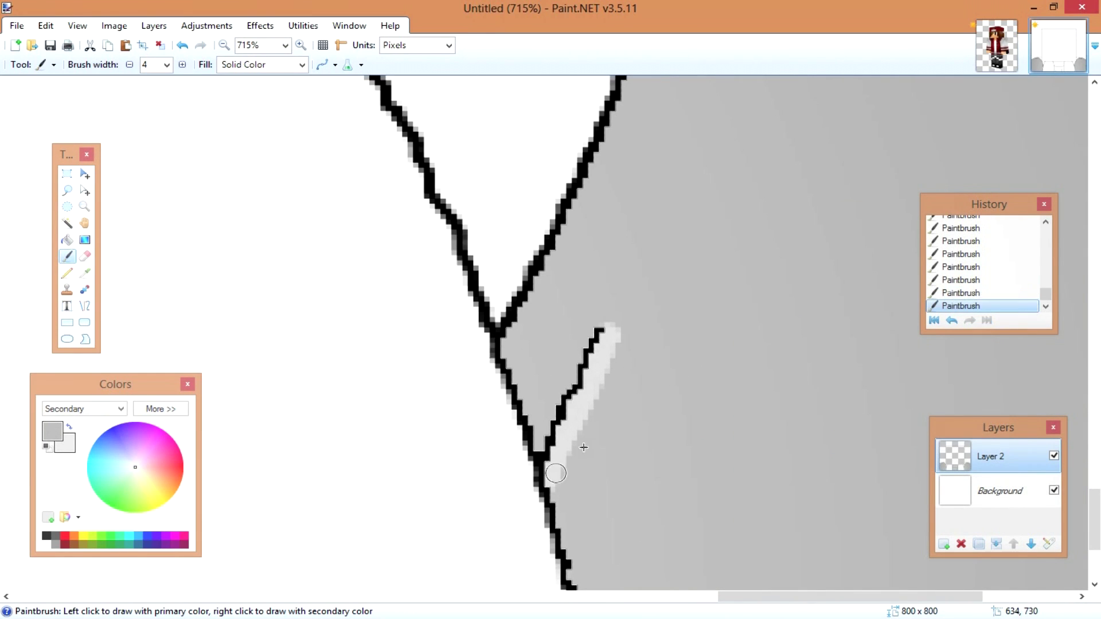
# Paint a light grey highlight along the right arm's outer fold and undo the last stroke.
pyautogui.hscroll(6, 556, 473)
pyautogui.moveTo(1049, 342)
pyautogui.mouseDown()
pyautogui.moveTo(1056, 396)
pyautogui.moveTo(1088, 458)
pyautogui.mouseUp()
pyautogui.rightClick(1094, 473)
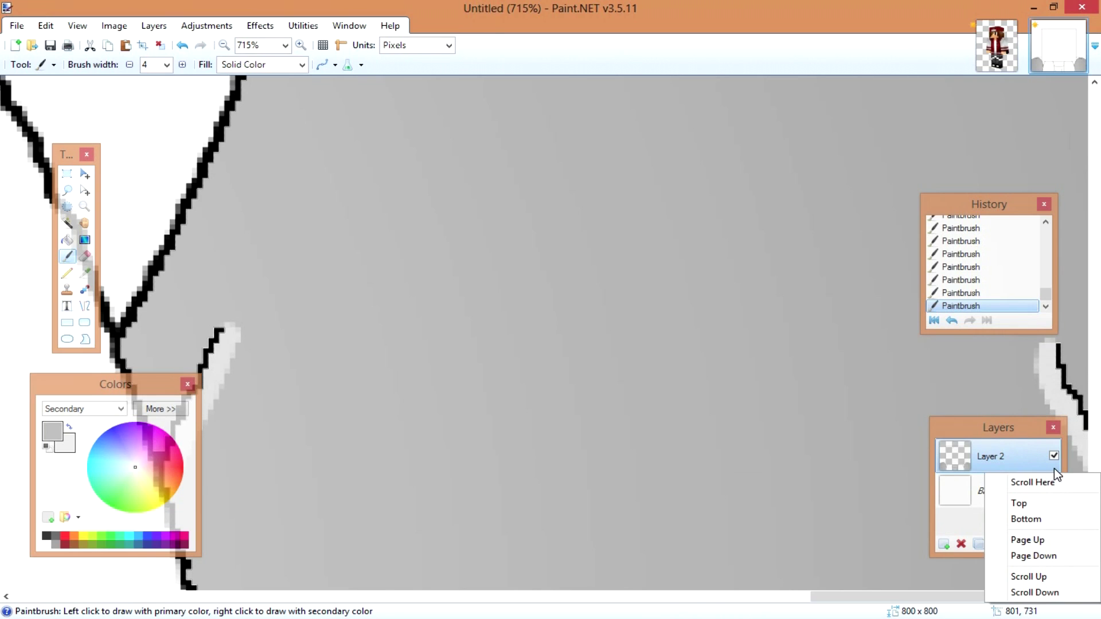
pyautogui.click(218, 453)
pyautogui.hotkey('ctrl', 'z')
# Paint a light grey highlight down the right arm's inner edge below the fold.
pyautogui.hscroll(-3, 251, 423)
pyautogui.scroll(-4, 401, 480)
pyautogui.moveTo(350, 253)
pyautogui.mouseDown()
pyautogui.moveTo(367, 271)
pyautogui.moveTo(386, 361)
pyautogui.moveTo(399, 590)
pyautogui.mouseUp()
pyautogui.scroll(2, 400, 301)
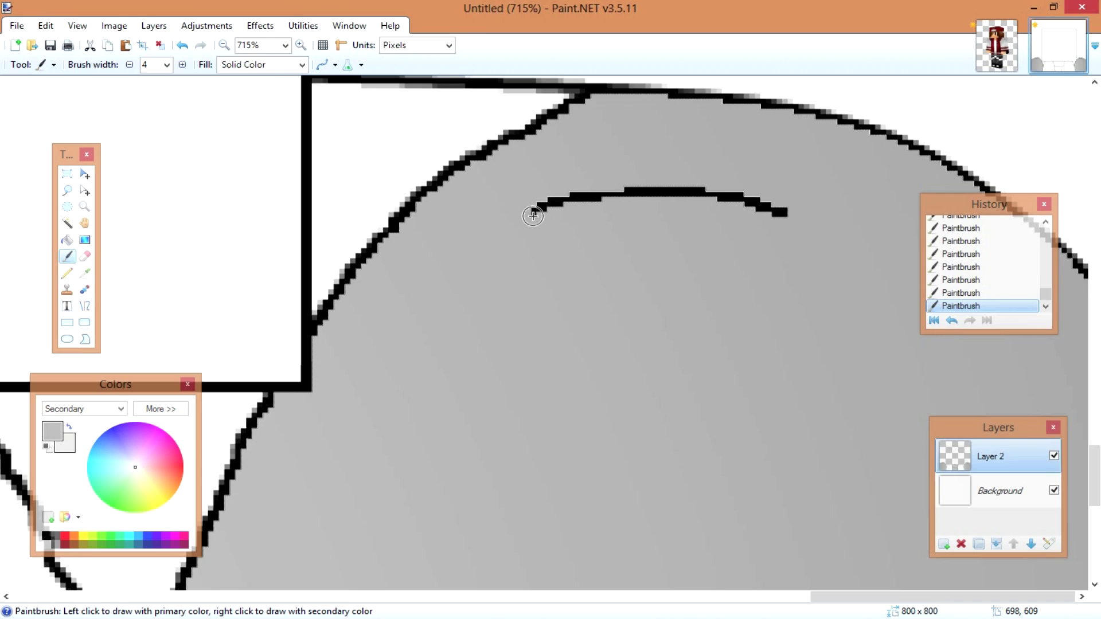
# Paint a light grey highlight beneath the right arm's shoulder fold and a darker grey shadow above it with brush width 6.
pyautogui.moveTo(533, 215)
pyautogui.mouseDown()
pyautogui.moveTo(660, 205)
pyautogui.moveTo(770, 222)
pyautogui.mouseUp()
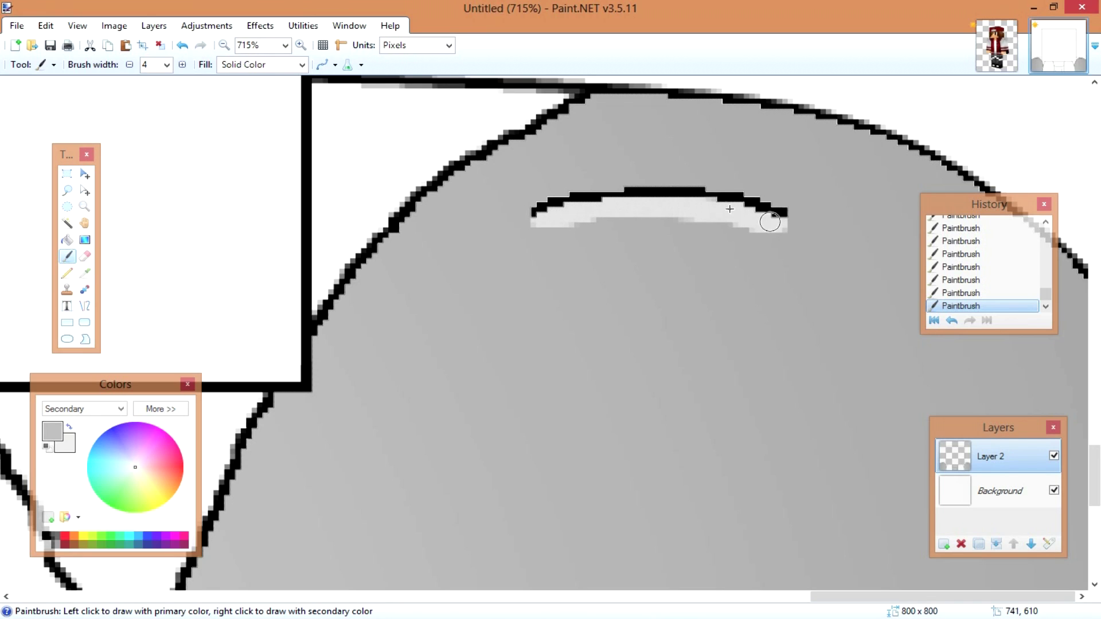
pyautogui.click(182, 65)
pyautogui.click(182, 65)
pyautogui.moveTo(534, 204)
pyautogui.mouseDown()
pyautogui.moveTo(536, 189)
pyautogui.moveTo(677, 174)
pyautogui.moveTo(754, 192)
pyautogui.mouseUp()
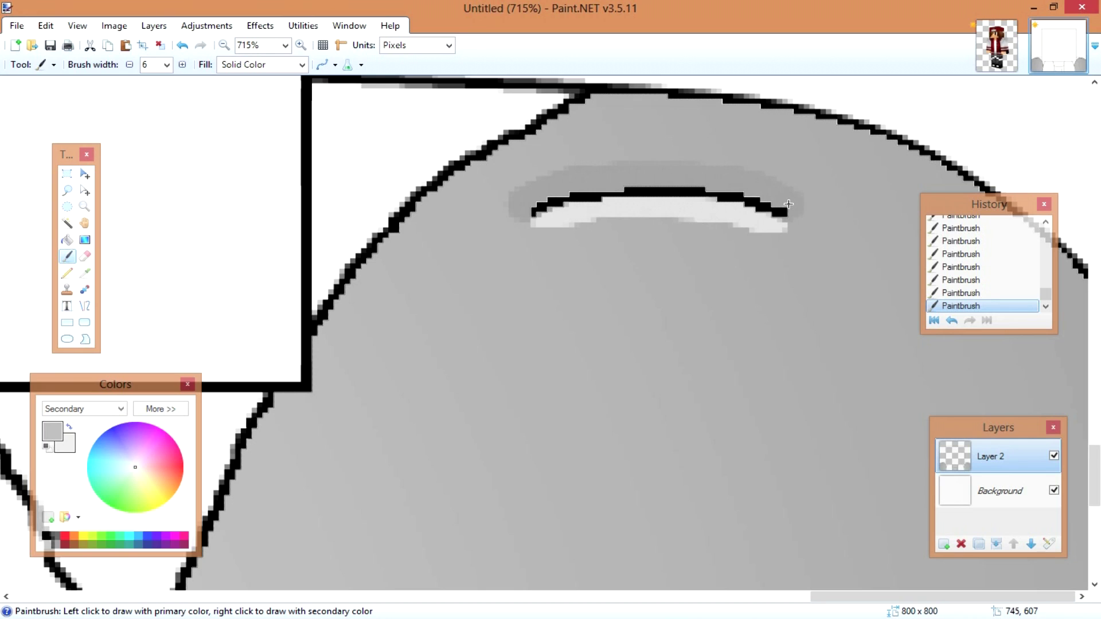
# Paint a darker grey shadow along the right arm's inner fold and move the History window clear of the outer fold.
pyautogui.scroll(-3, 283, 364)
pyautogui.hscroll(-3, 357, 322)
pyautogui.moveTo(476, 261)
pyautogui.mouseDown()
pyautogui.moveTo(430, 375)
pyautogui.moveTo(455, 303)
pyautogui.mouseUp()
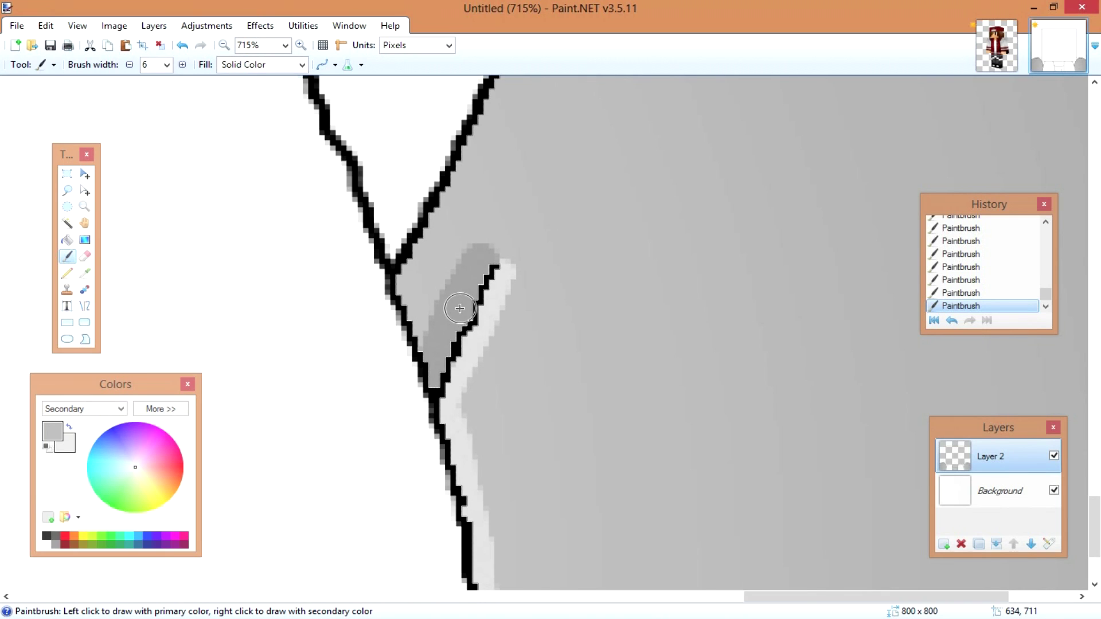
pyautogui.hscroll(5, 460, 308)
pyautogui.moveTo(975, 204); pyautogui.dragTo(888, 128)
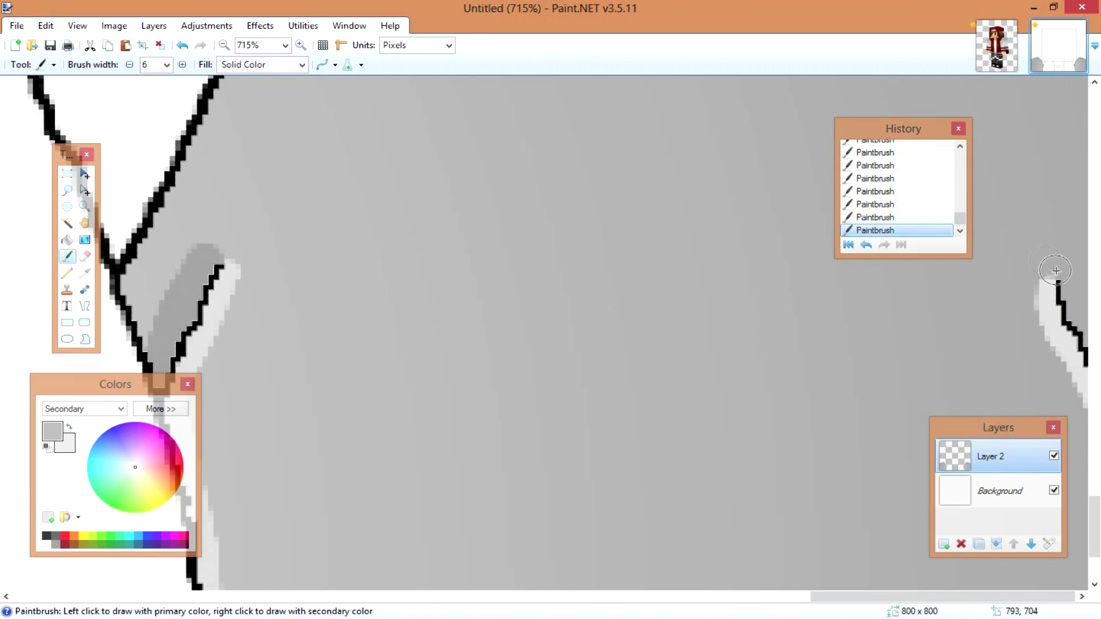
# Switch to the Magic Wand tool with the head and both shaded arms in view.
pyautogui.scroll(-8, 874, 353)
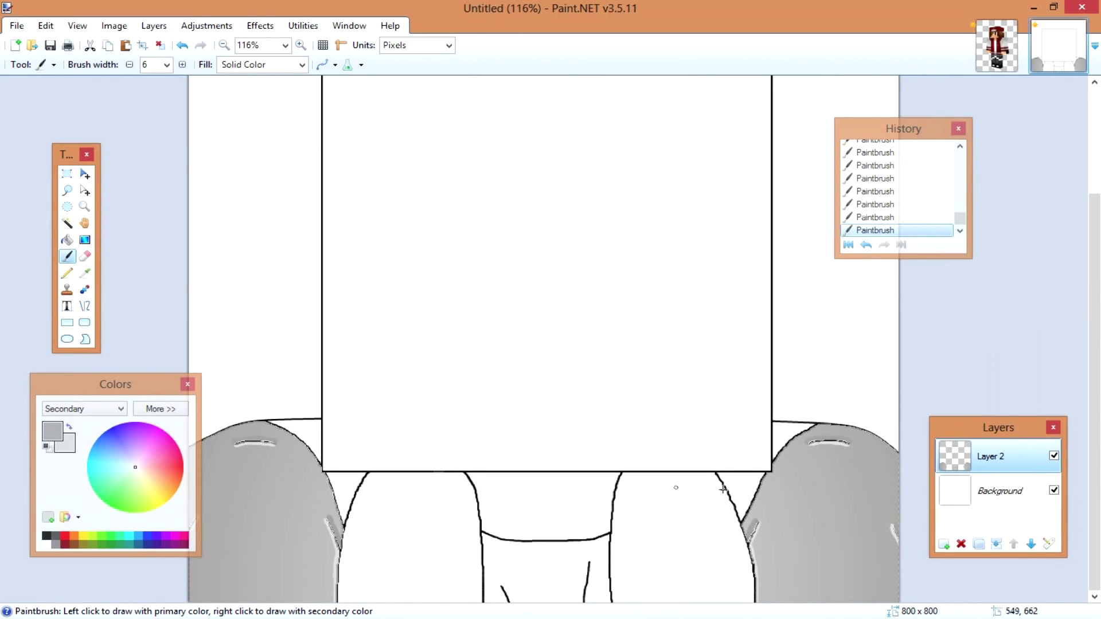
pyautogui.scroll(-2, 659, 552)
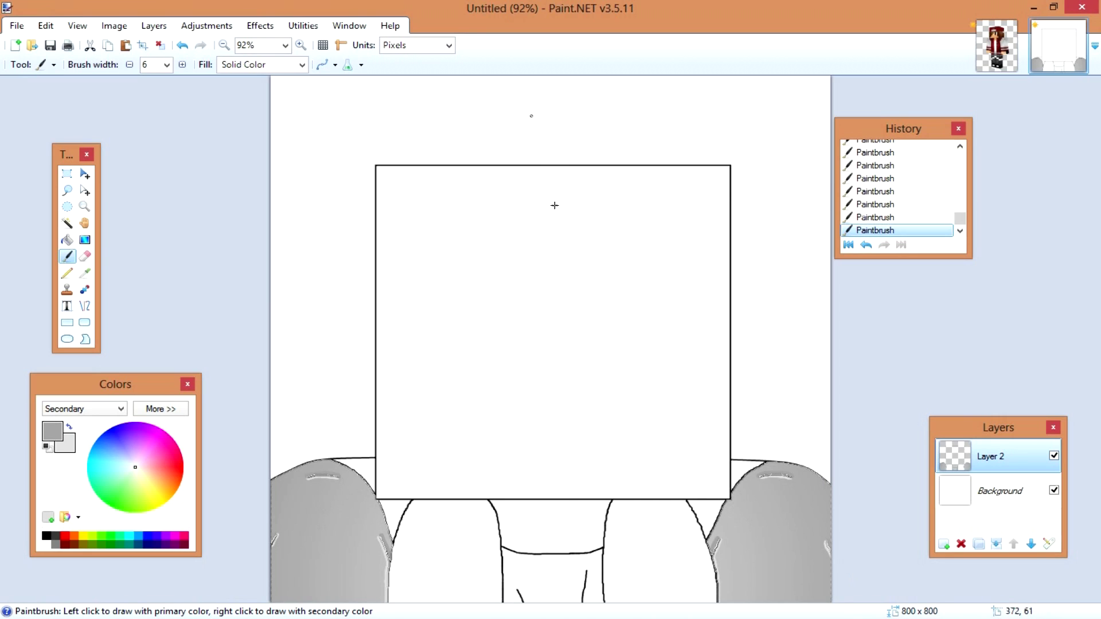
pyautogui.click(67, 222)
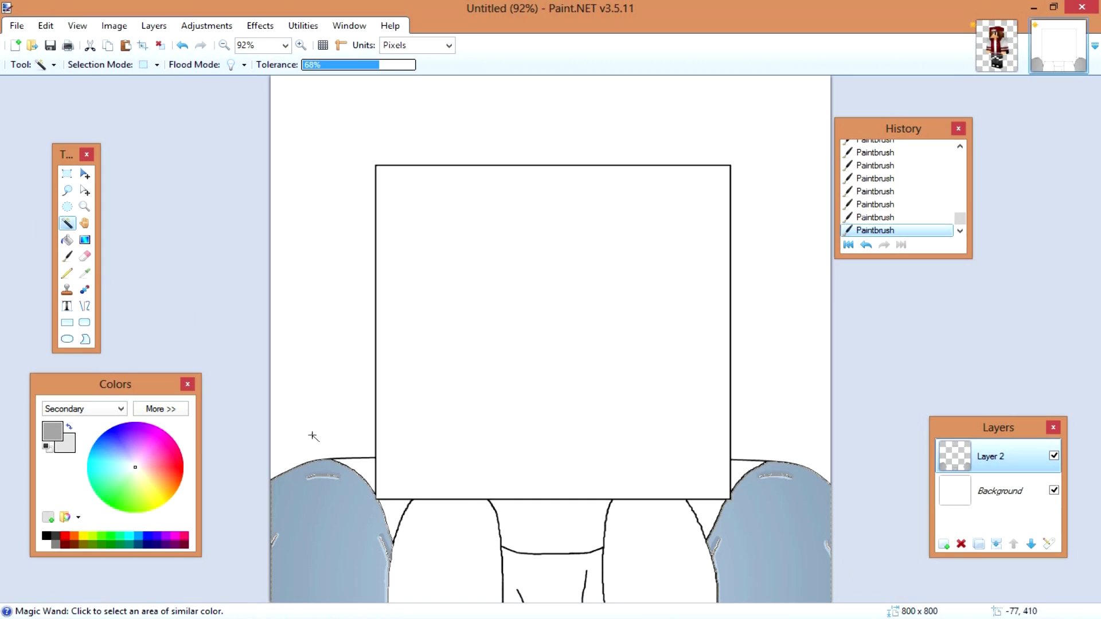